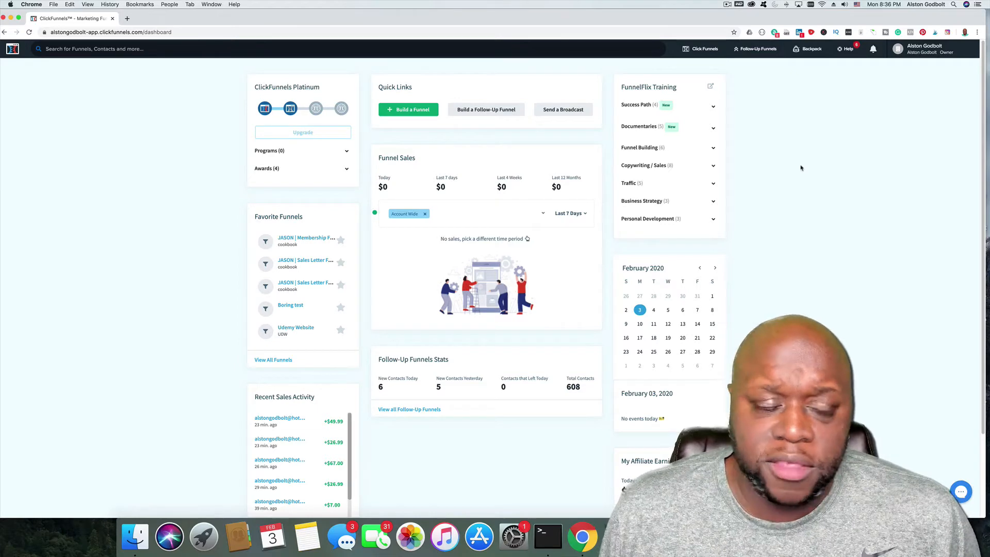
- Start building a new funnel from the funnels list using the Cookbook Builder Process
mouse_move(703, 49)
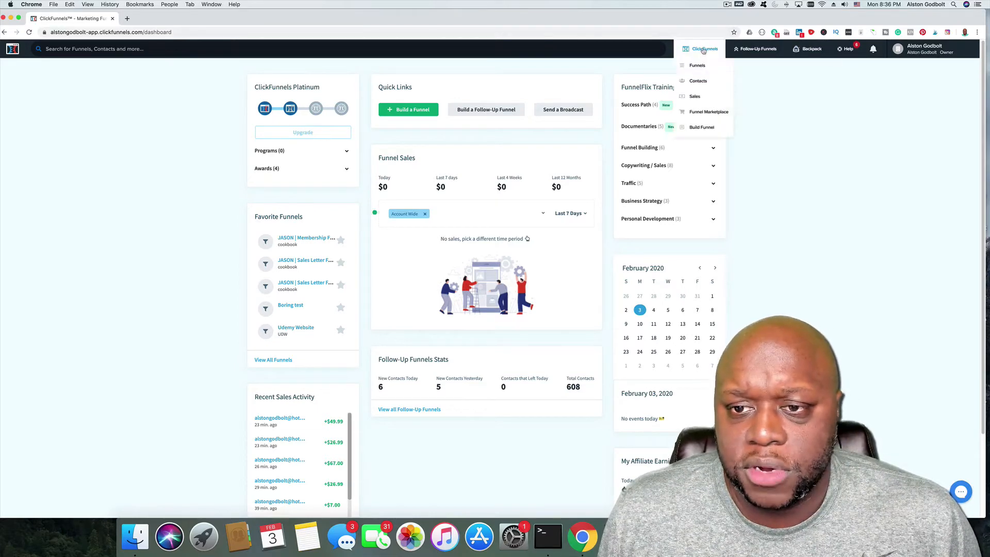
click(692, 69)
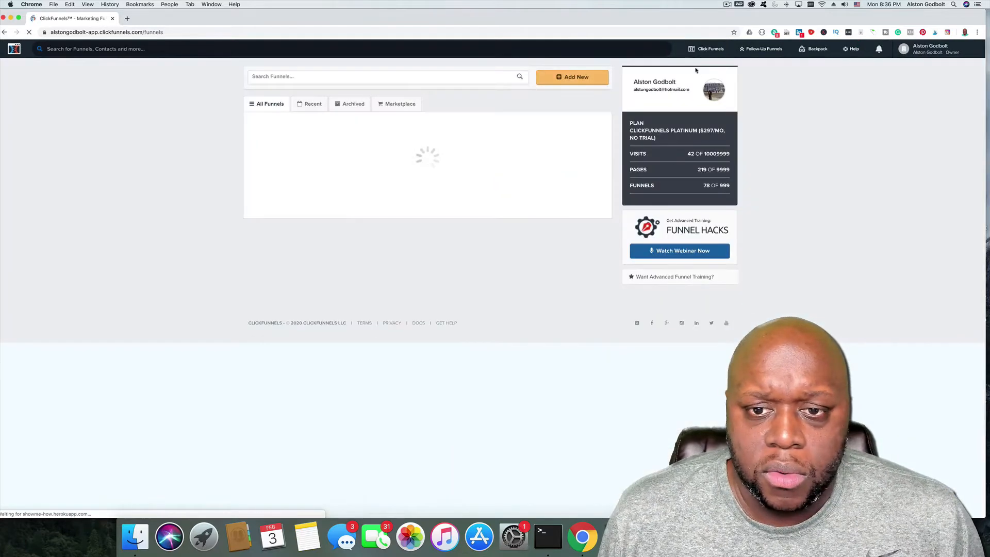
click(567, 78)
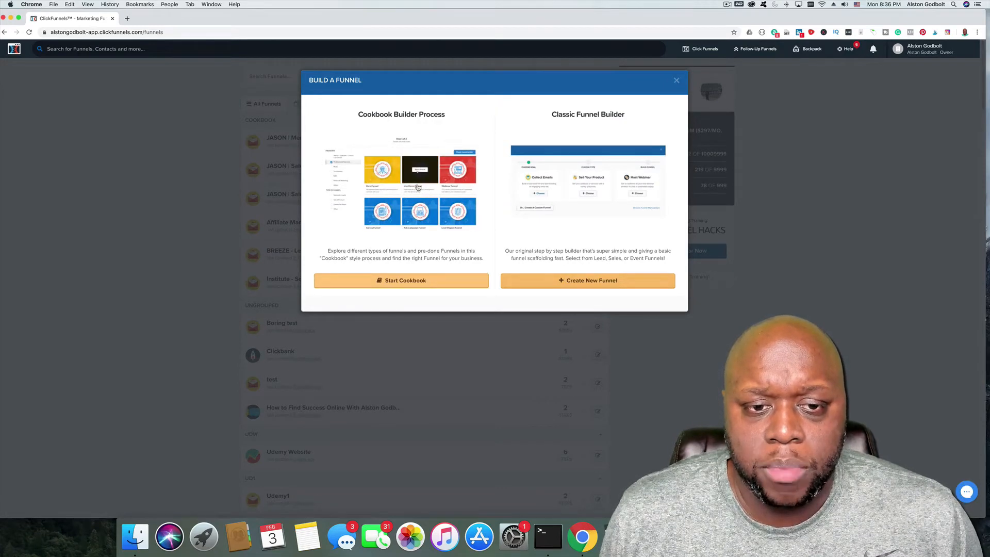
click(407, 283)
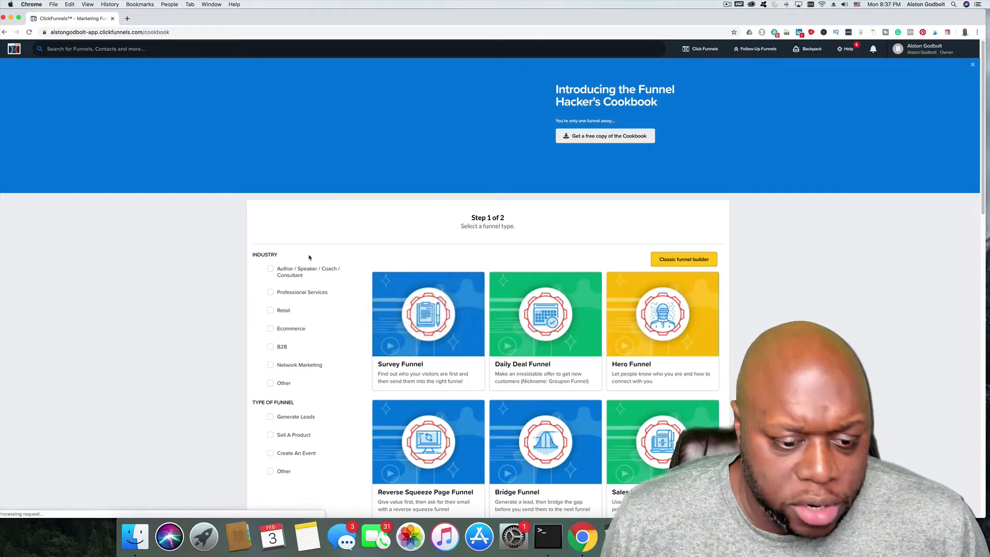
- Choose Membership Funnel as the funnel type in the Cookbook
scroll(307, 385, down, 2)
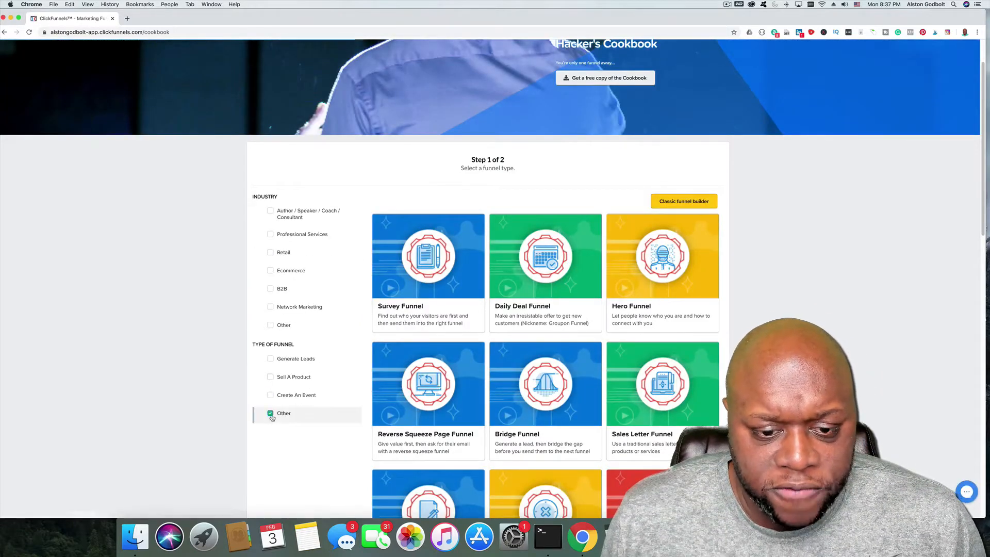
scroll(272, 413, down, 2)
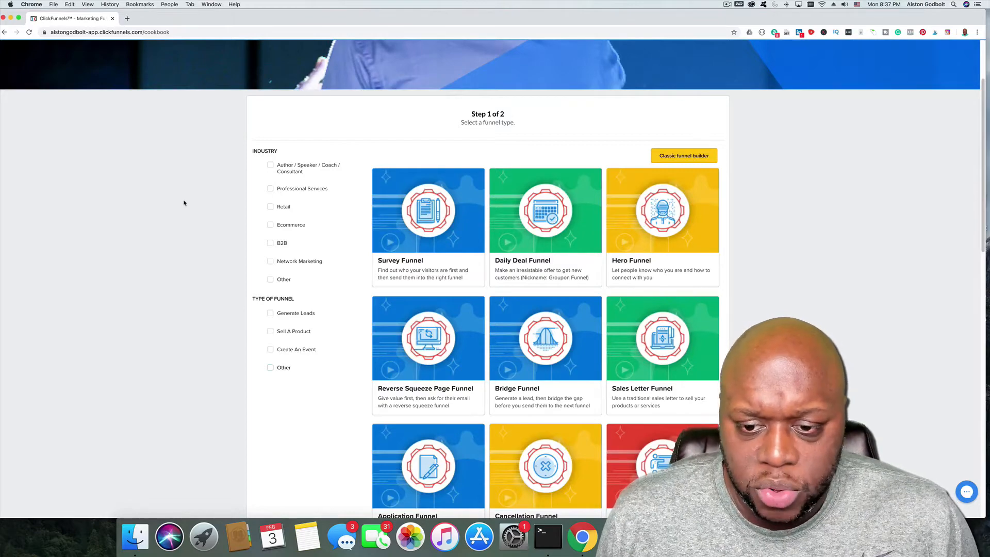
scroll(184, 202, down, 10)
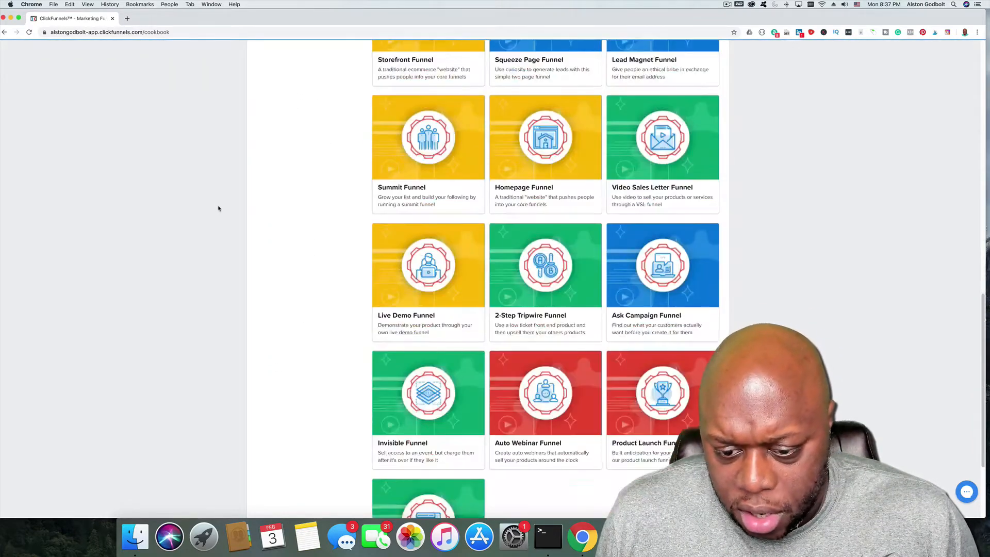
scroll(219, 208, down, 2)
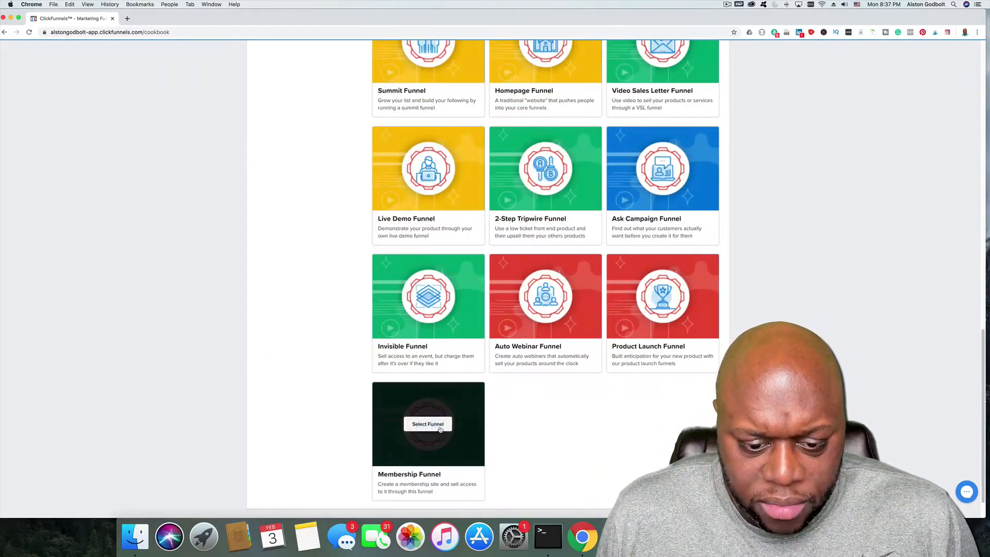
click(428, 424)
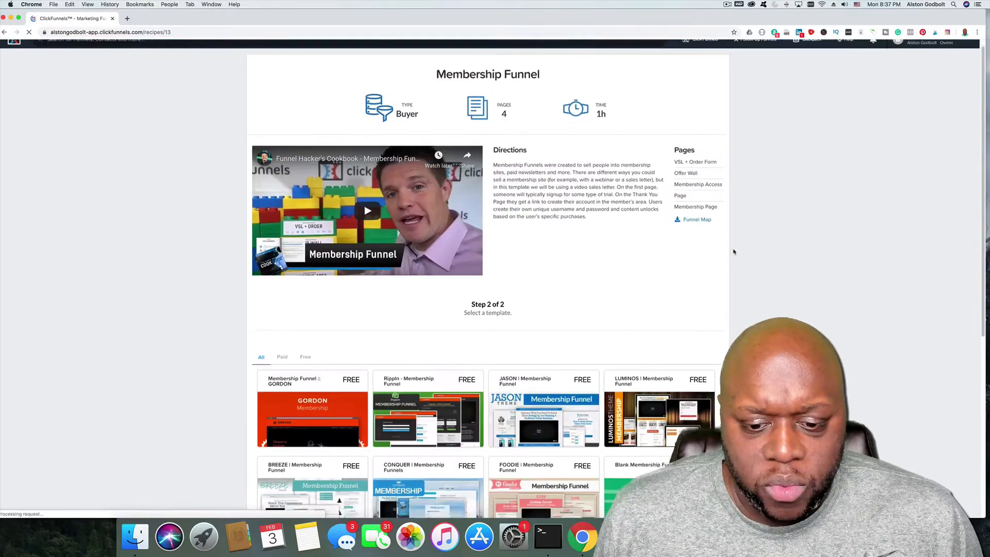
- Add the free JASON | Membership Funnel template to the account
scroll(567, 207, down, 4)
click(546, 216)
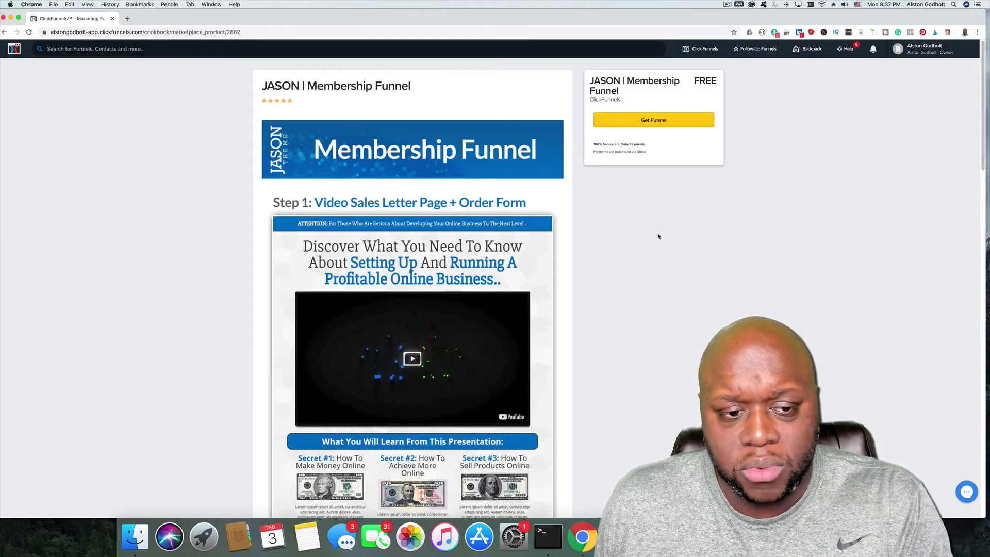
click(672, 119)
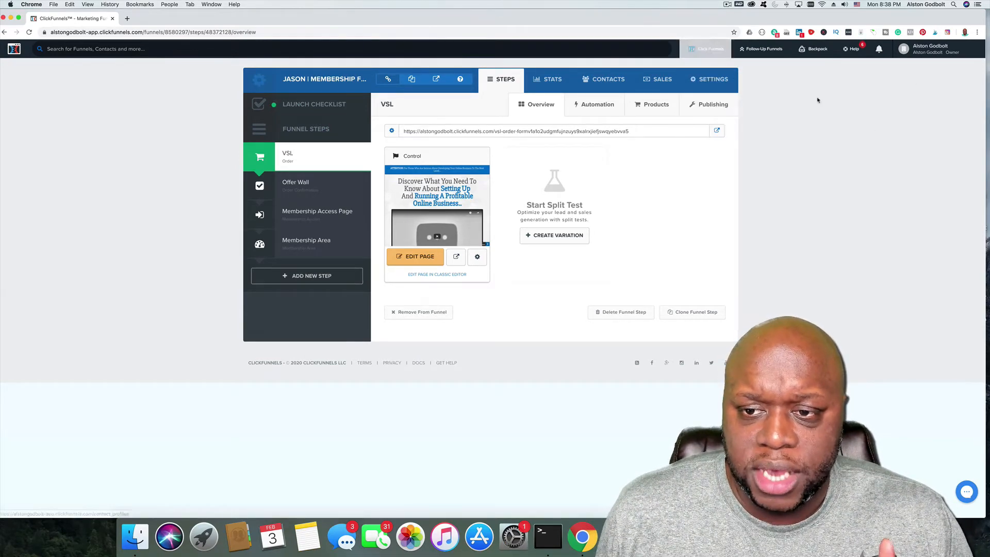
- In the funnel's settings, select the owner's named Stripe account, enable Test Mode, and save
click(704, 86)
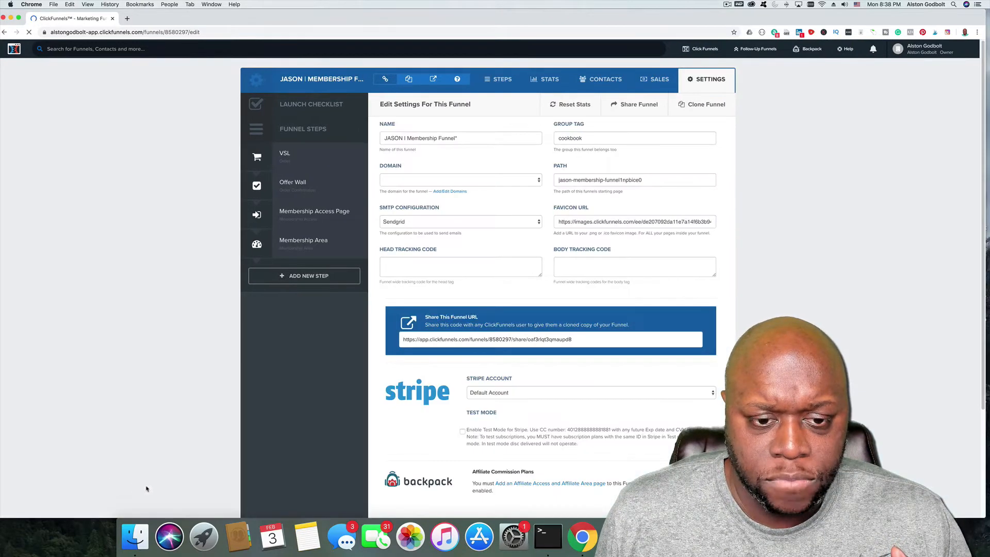
scroll(579, 426, down, 4)
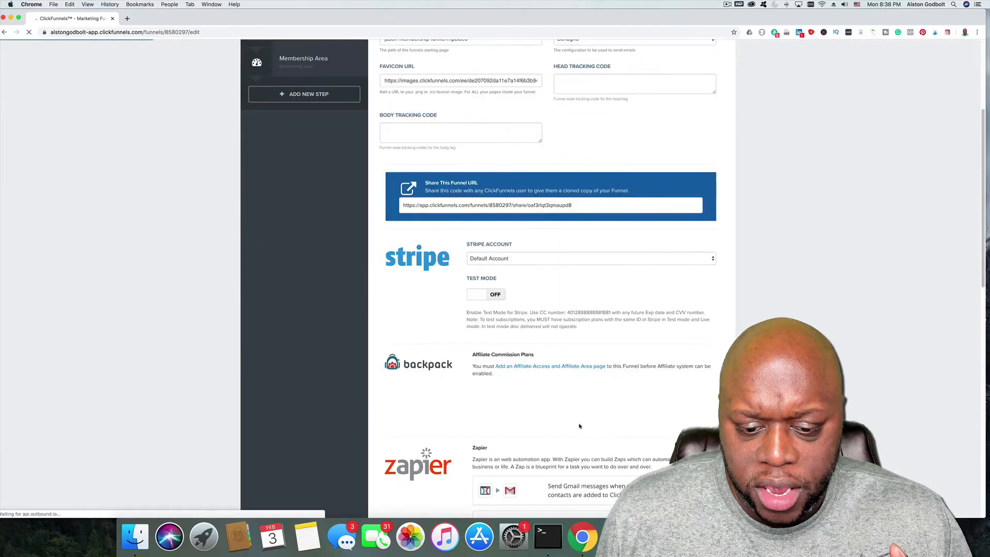
click(503, 259)
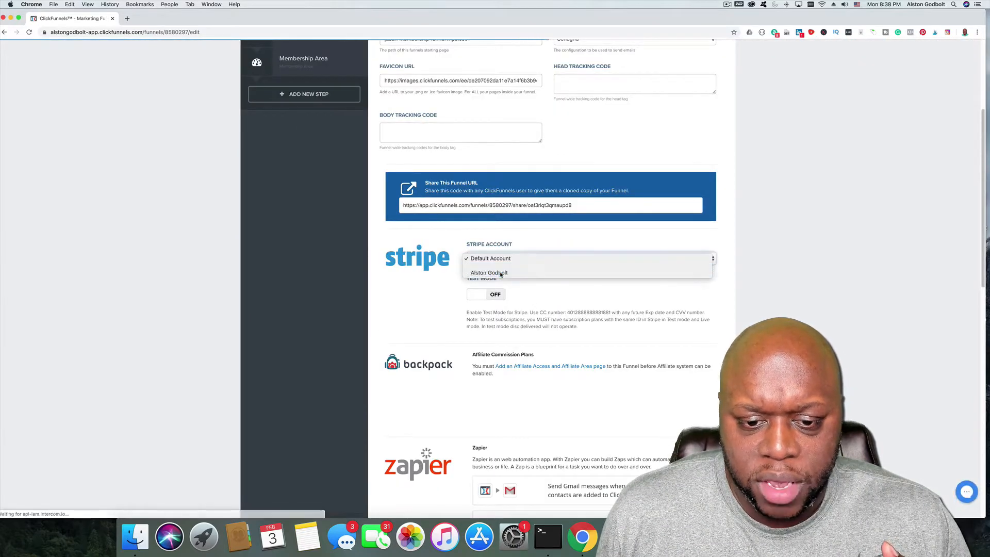
click(489, 272)
click(477, 294)
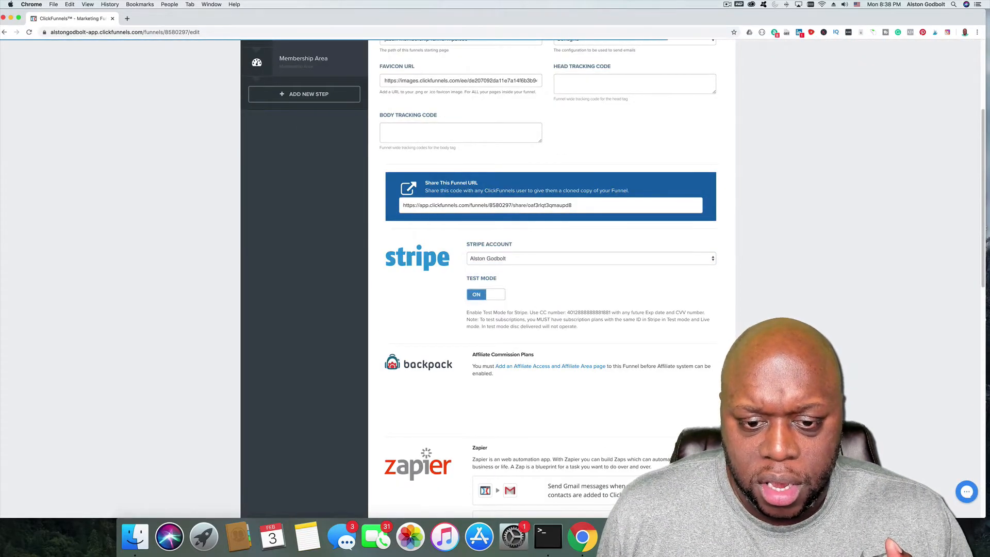
scroll(550, 278, down, 10)
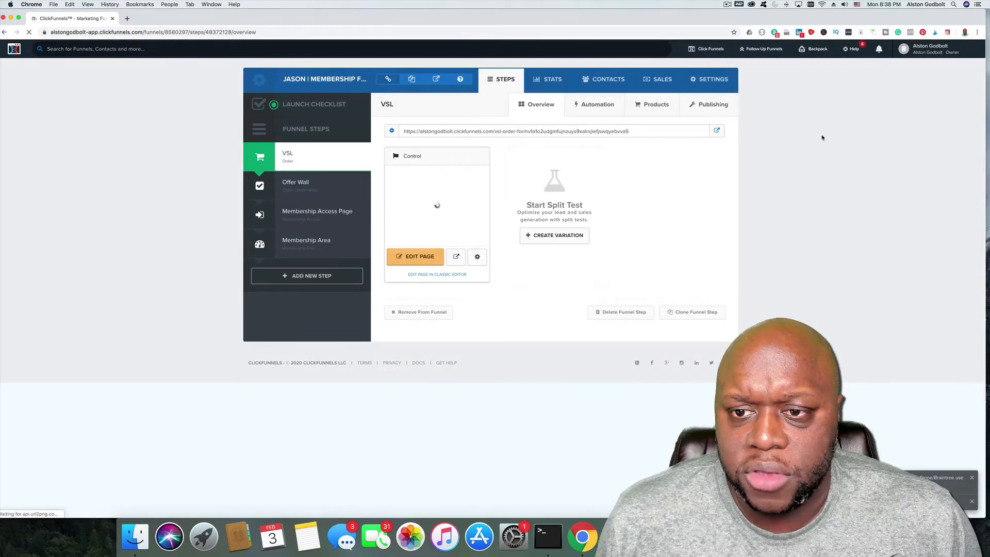
- Rename the VSL funnel step as "Landing Page" and update the step
click(712, 104)
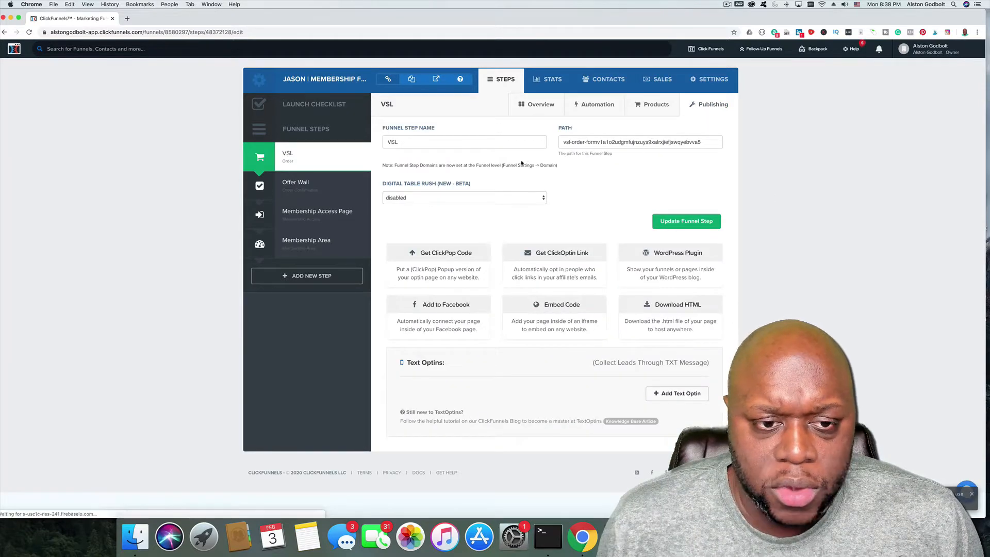
double_click(458, 137)
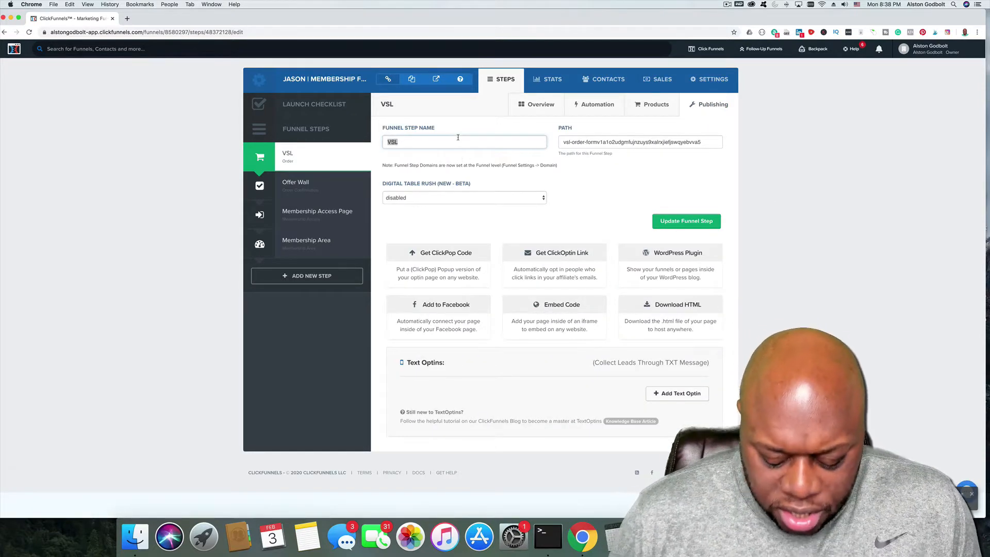
text(Landing Page)
click(686, 220)
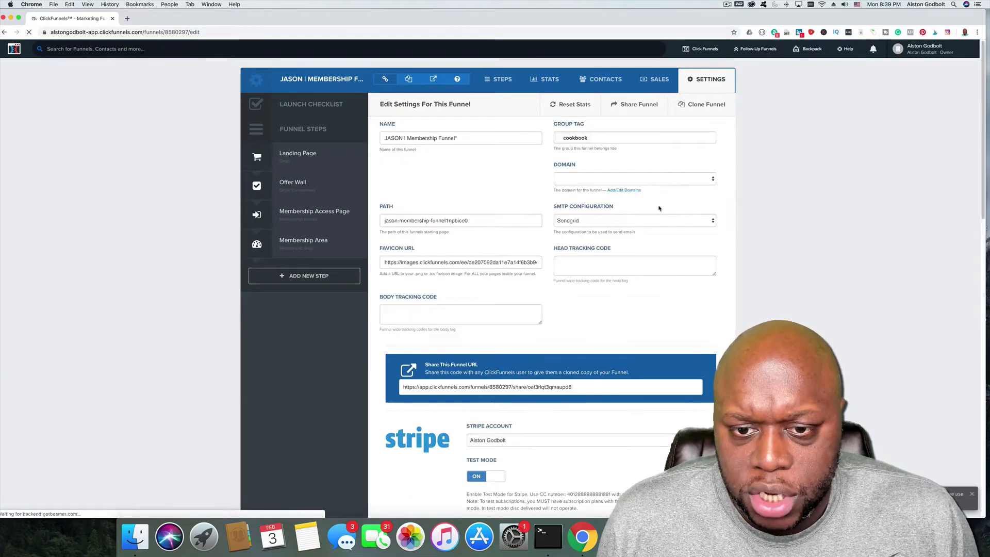
- Assign the owner's custom .click domain to the funnel and save the funnel settings
click(595, 182)
click(810, 221)
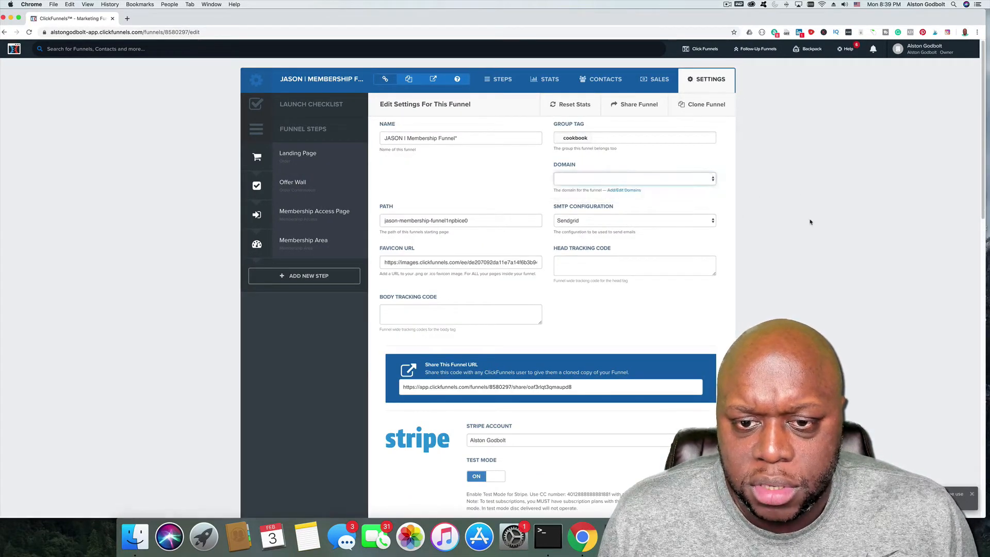
scroll(821, 292, down, 2)
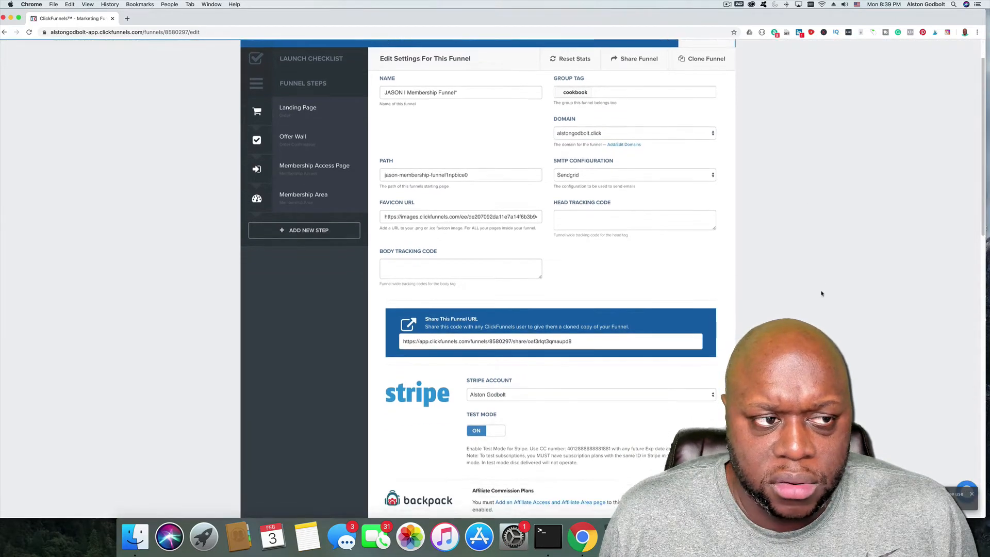
scroll(822, 293, down, 15)
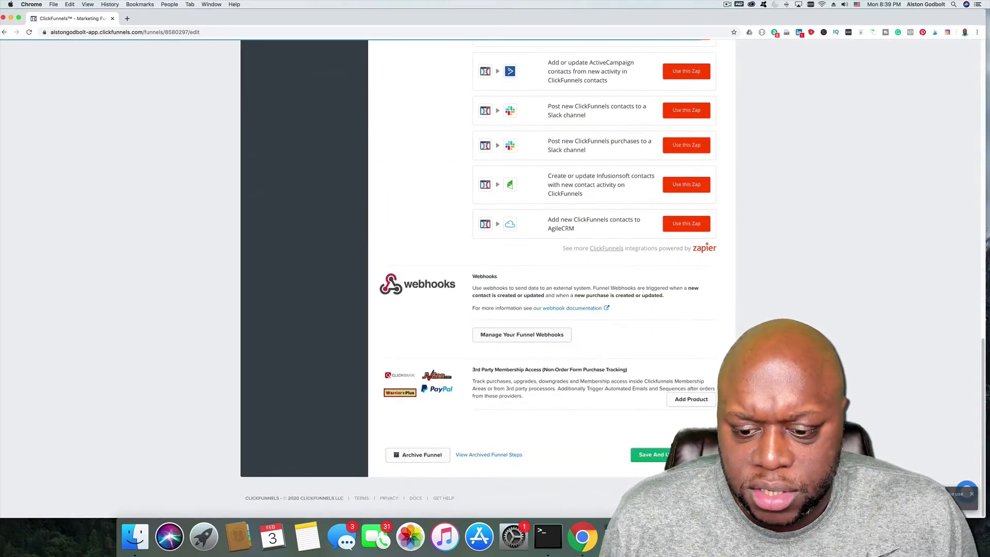
click(686, 454)
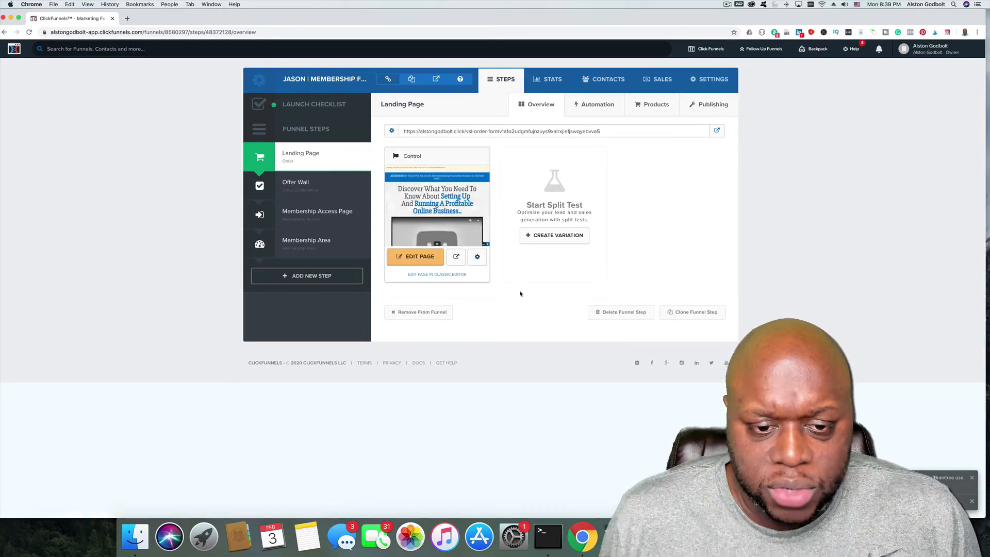
- Unhide the cloned 1 column row and the 2 column row holding the Landing Page's order form, and return to the funnel steps
click(424, 265)
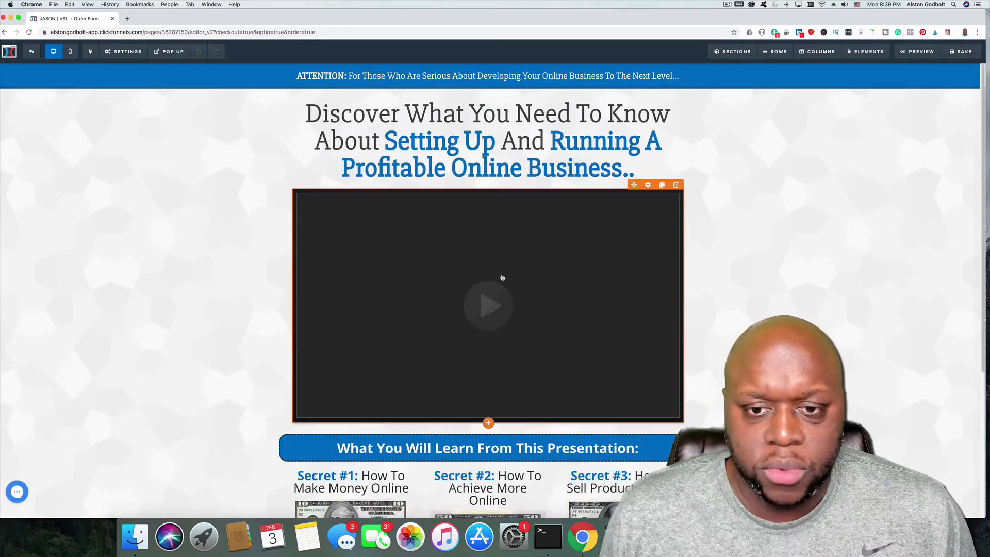
scroll(804, 278, down, 5)
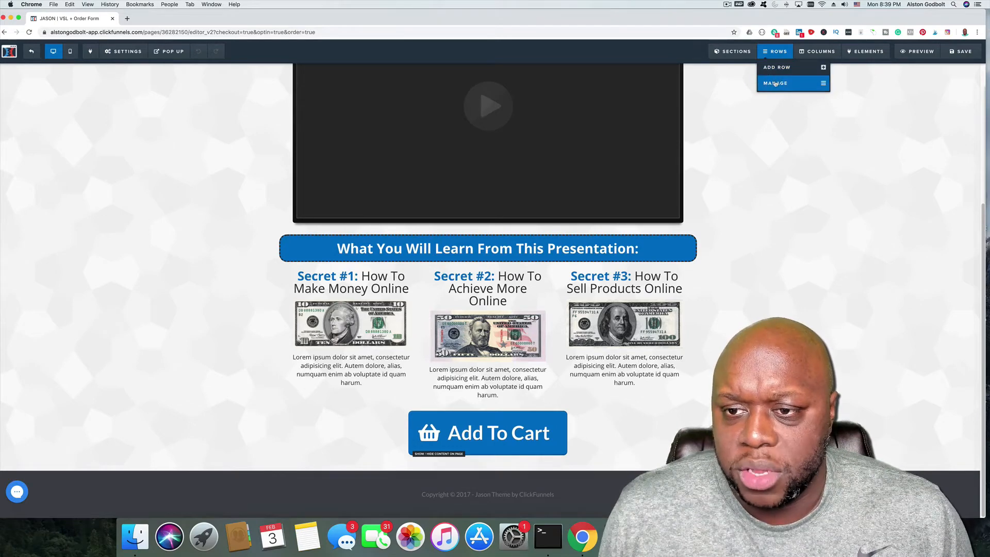
click(775, 83)
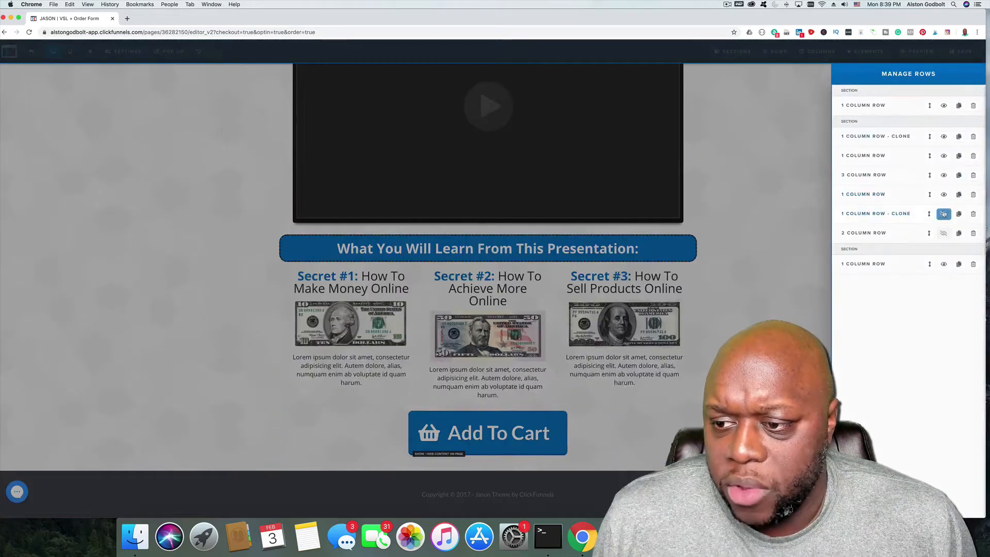
click(943, 233)
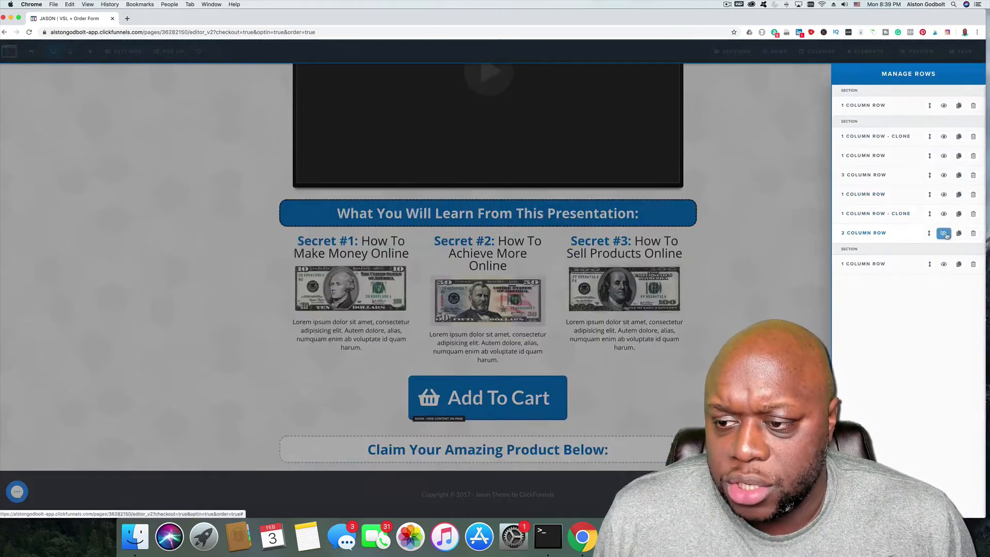
scroll(689, 353, down, 5)
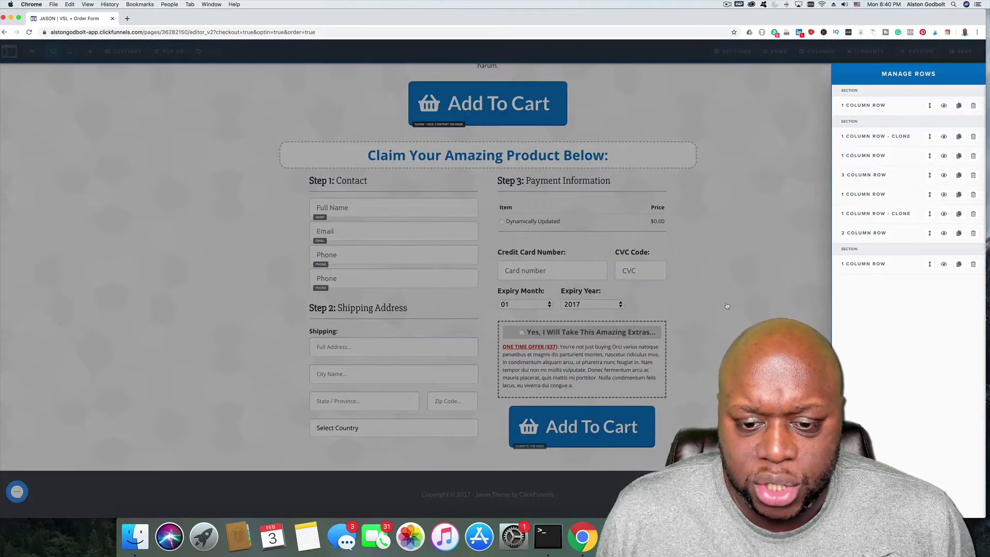
click(745, 274)
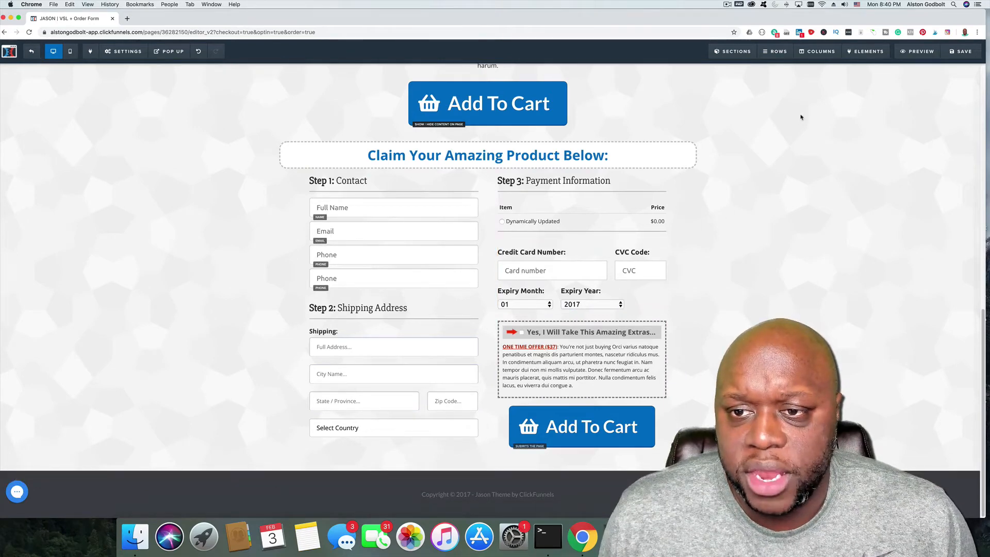
click(31, 52)
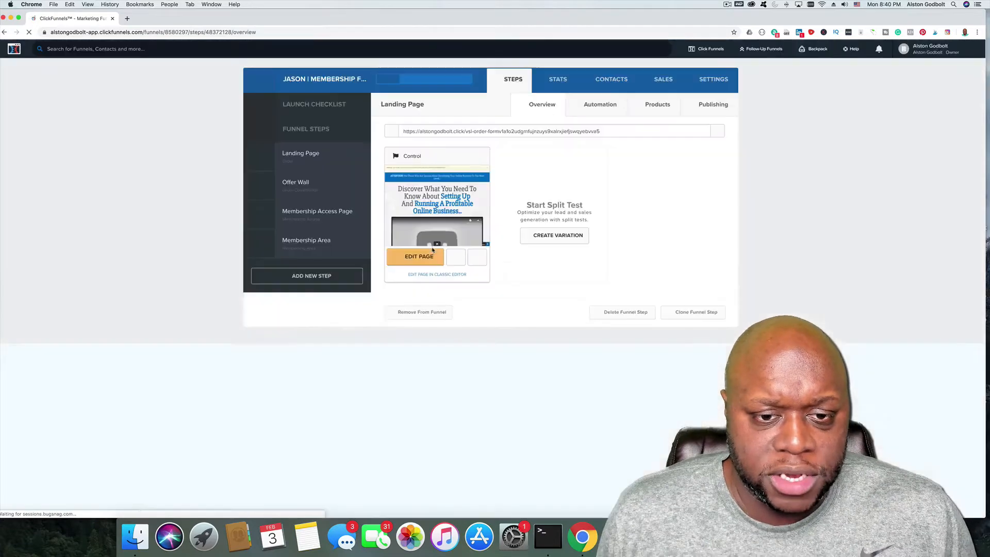
- Open the Offer Wall page for editing and examine its product offers and the Order Summary element's settings
click(300, 186)
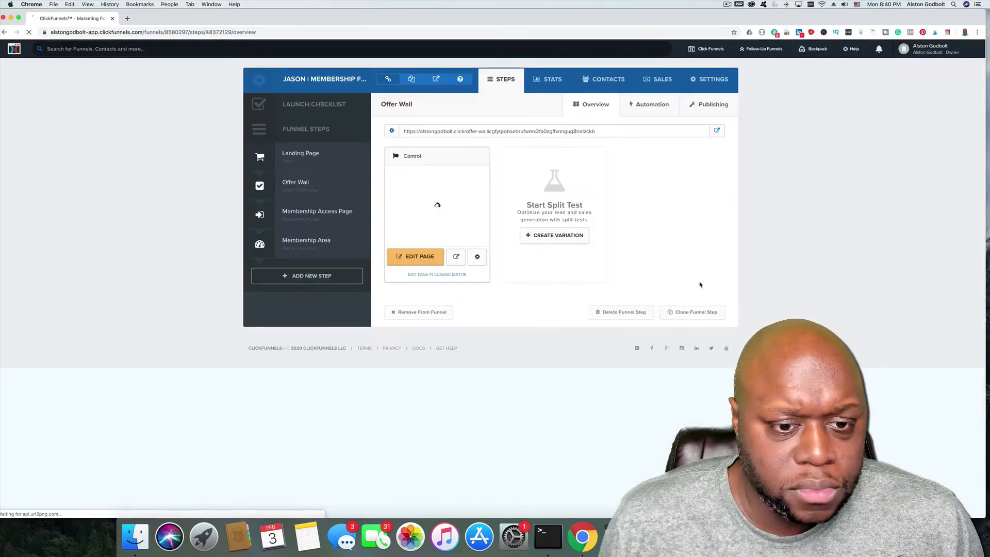
click(421, 257)
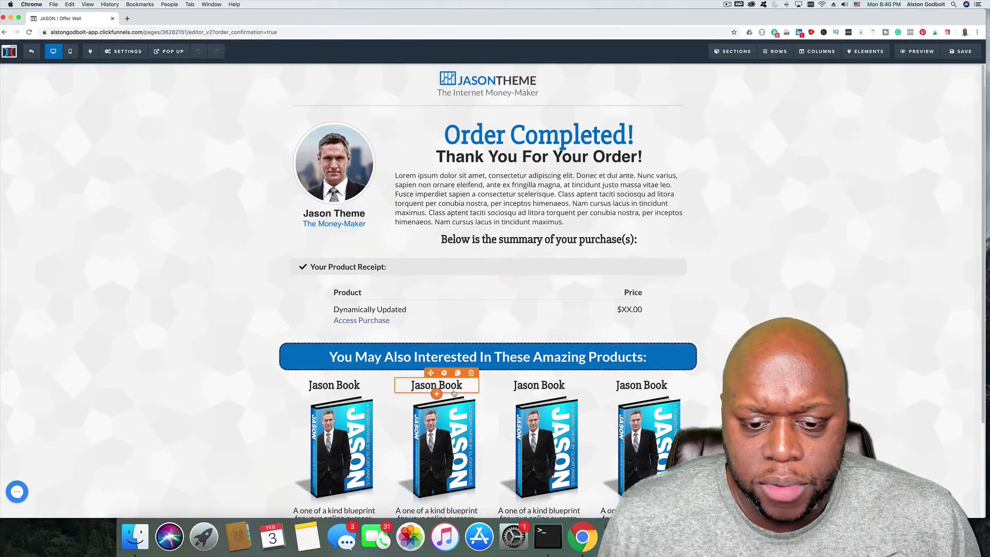
scroll(375, 384, down, 3)
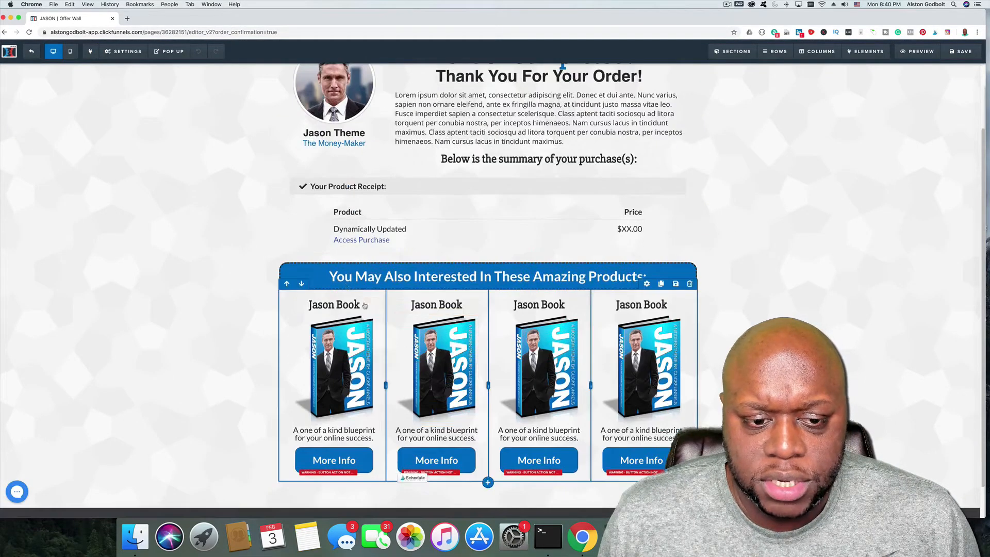
click(371, 241)
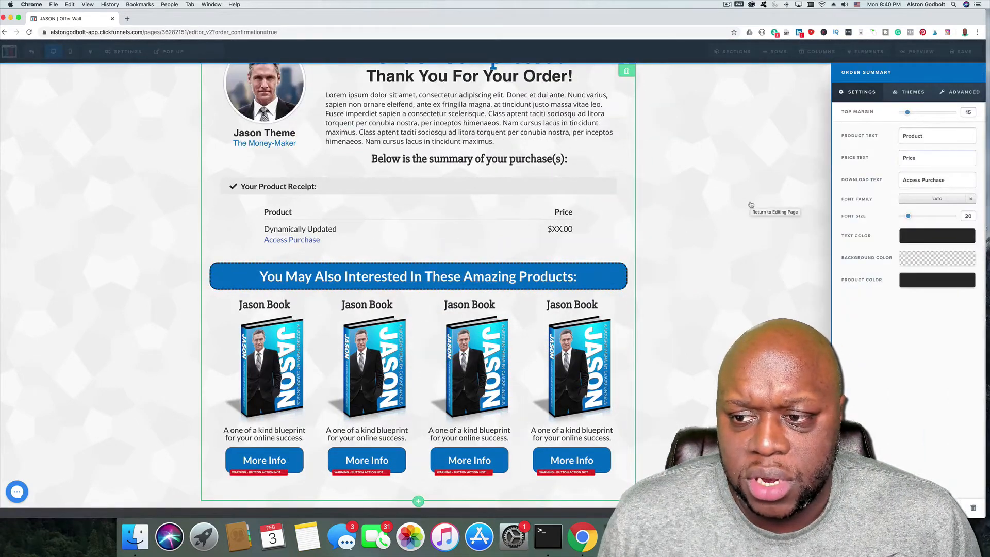
click(745, 230)
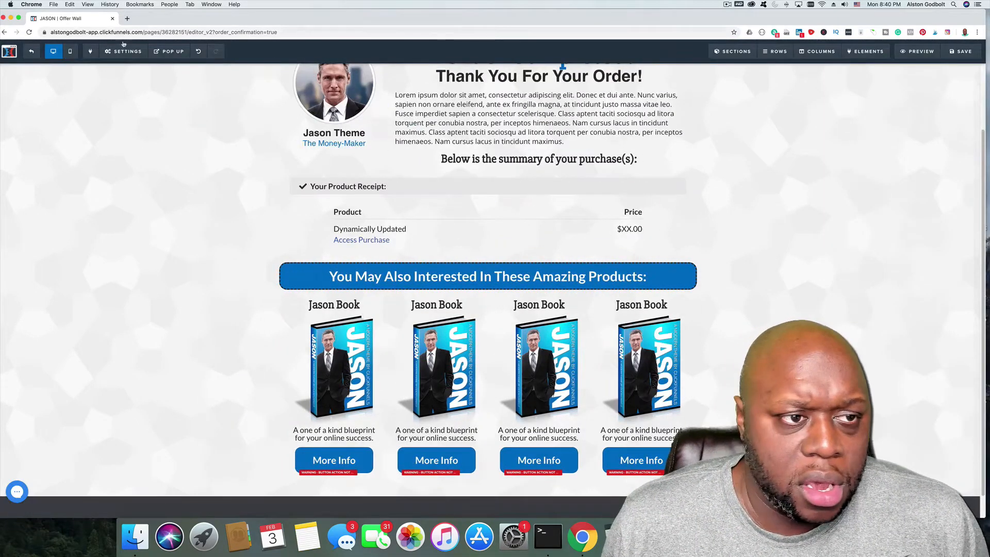
- Return to the funnel steps and open the Membership Access Page for editing to examine its account creation form
click(38, 54)
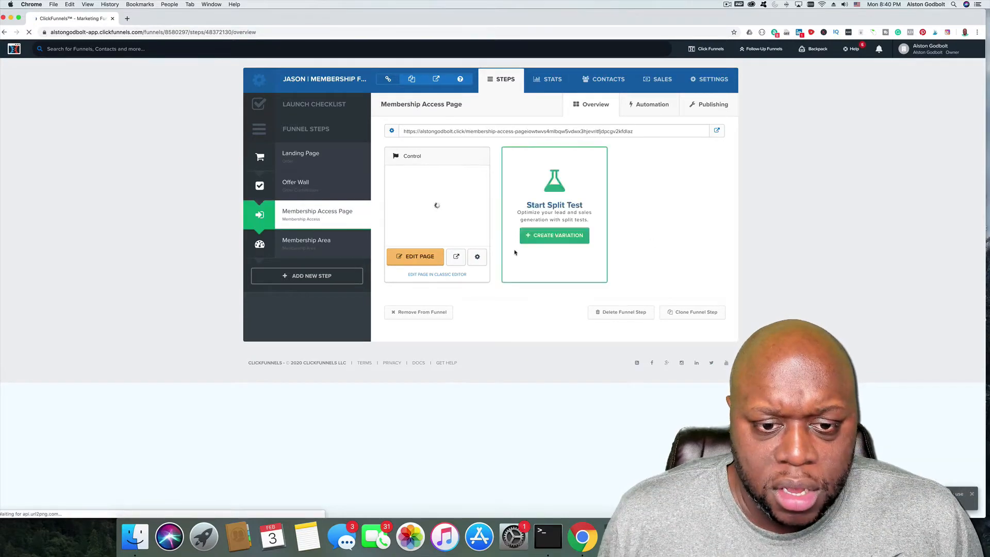
click(412, 260)
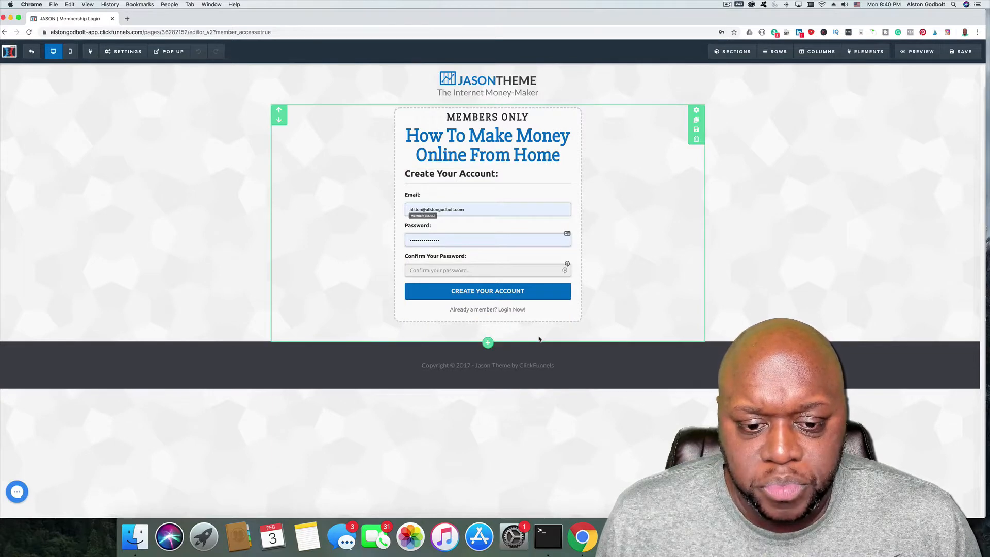
click(31, 51)
click(552, 169)
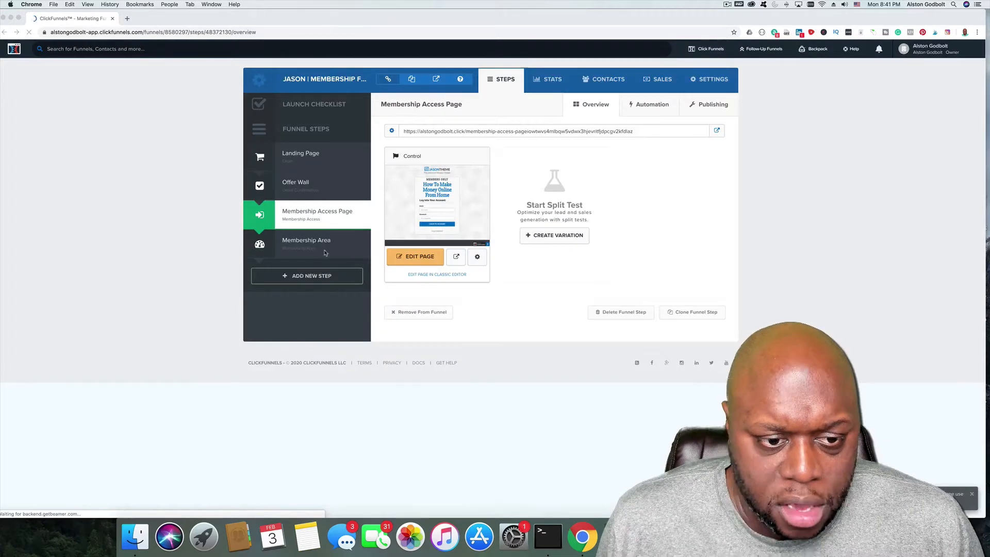
- Open the Membership Area step and examine its login URL, secret sign-up URL, and lesson sections
click(301, 241)
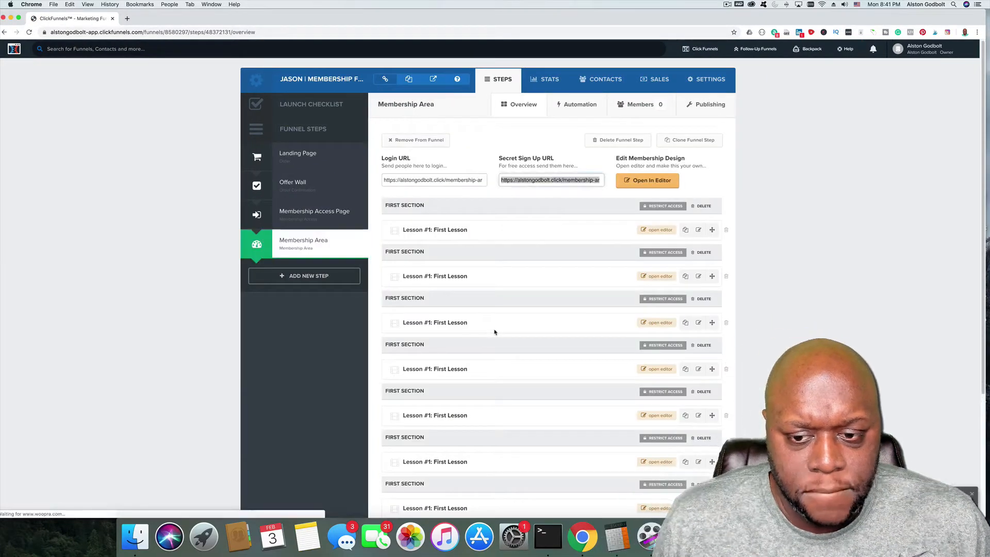
scroll(827, 290, down, 1)
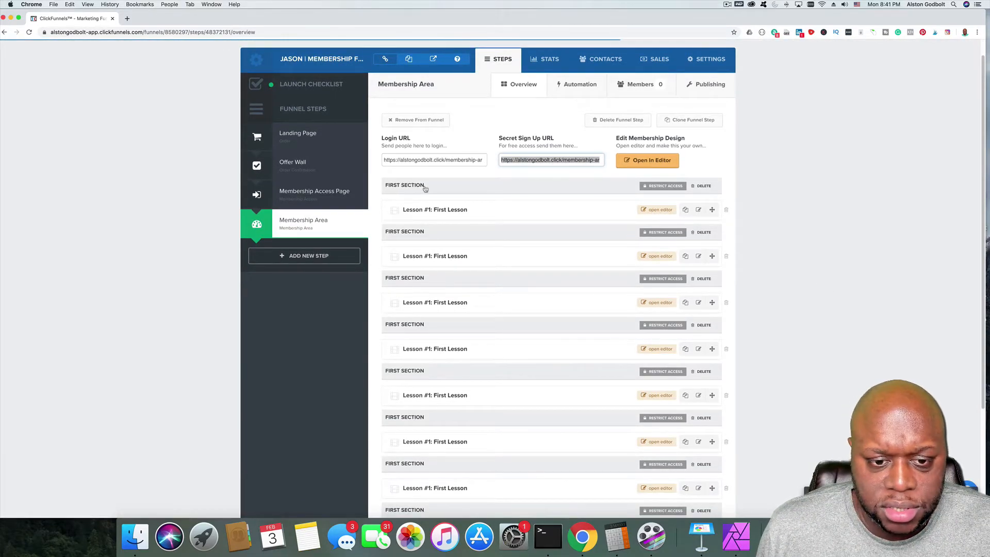
click(444, 175)
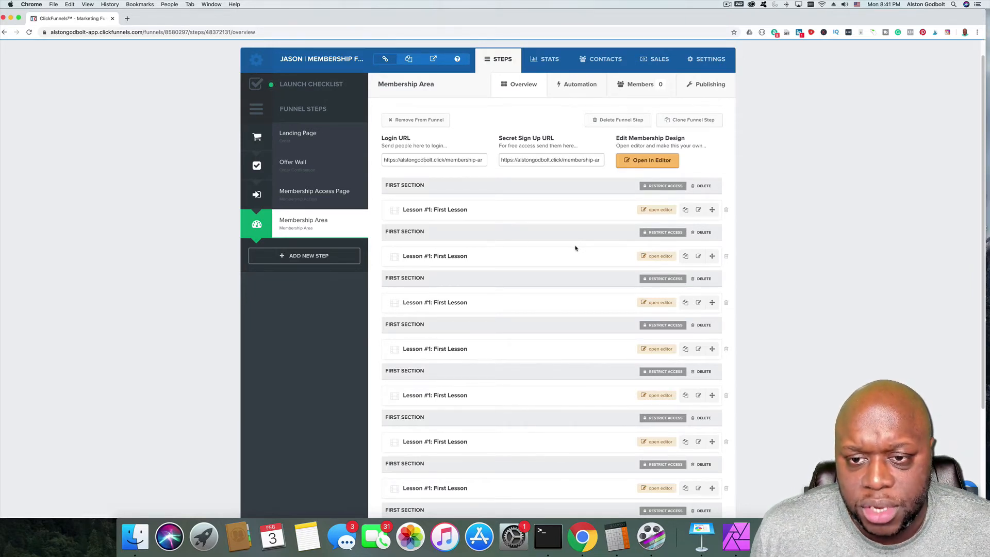
scroll(841, 270, down, 5)
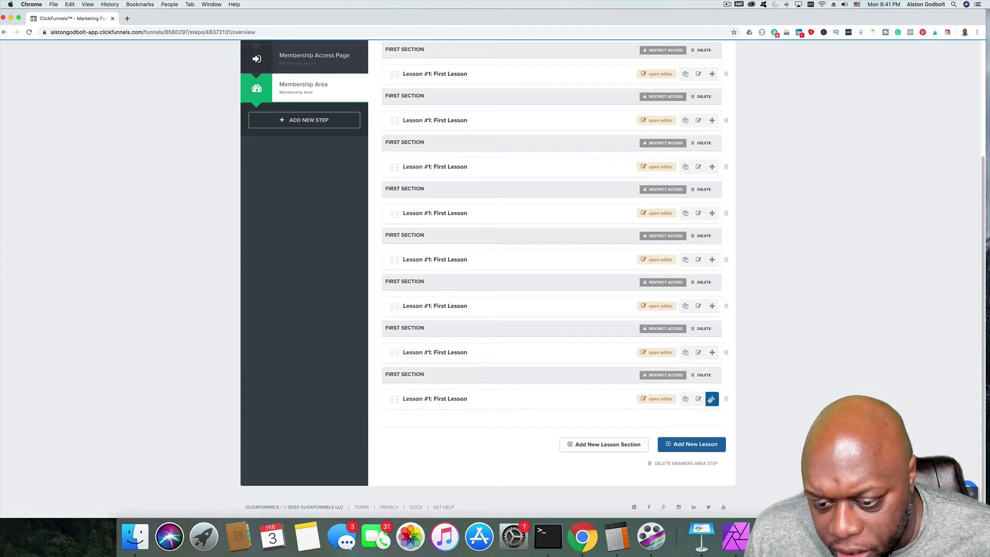
- Examine the last lesson's controls and the first lesson section's access restriction settings, leaving them as they are
drag(712, 398, 703, 331)
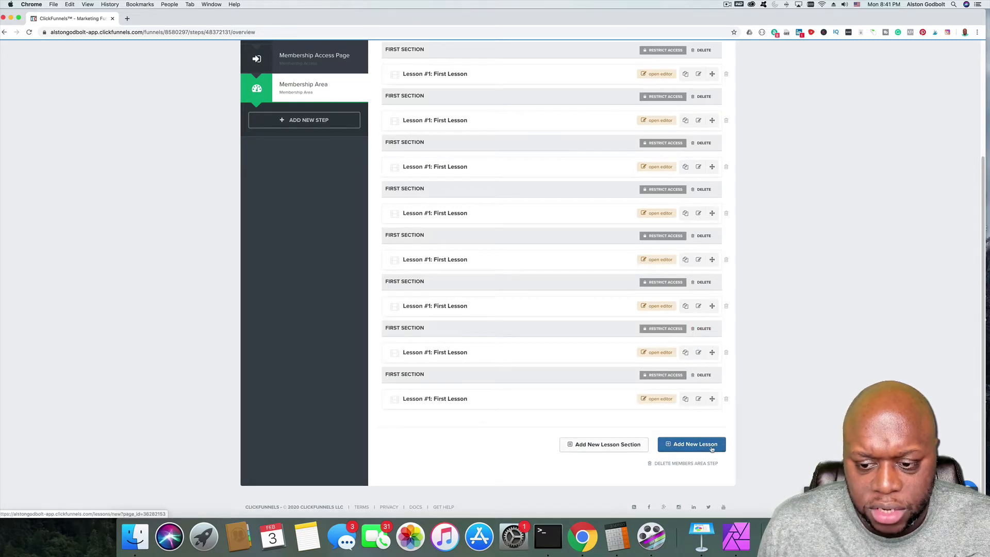
click(726, 398)
click(557, 75)
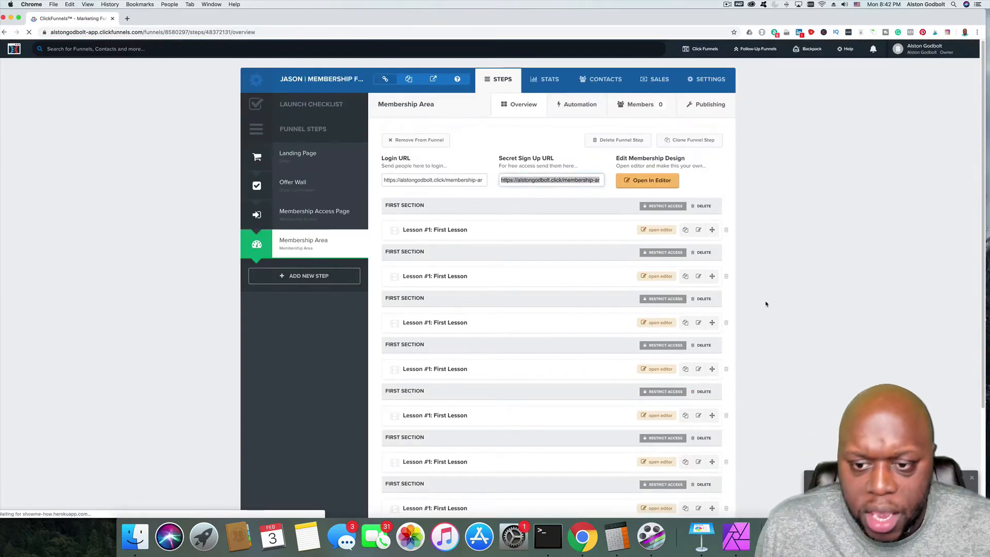
click(675, 208)
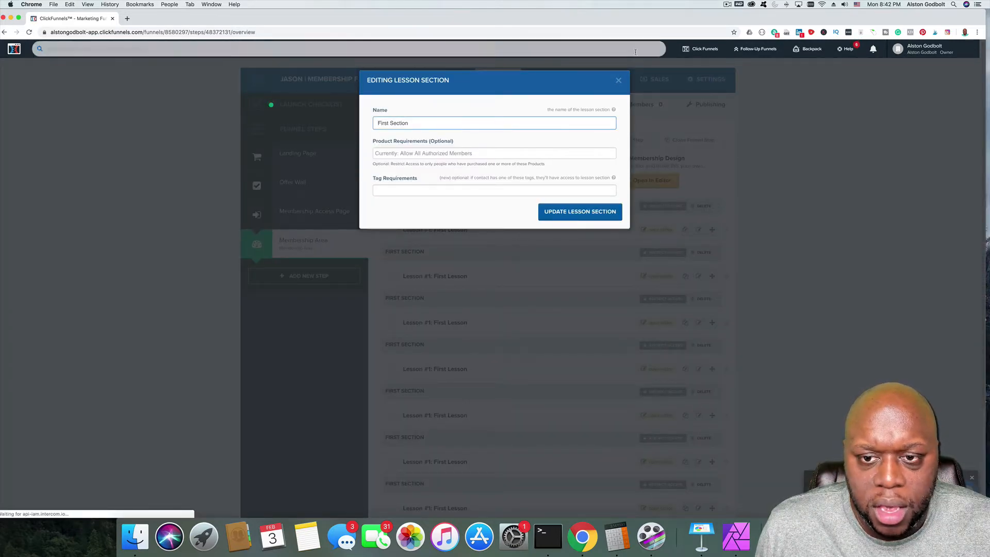
click(619, 81)
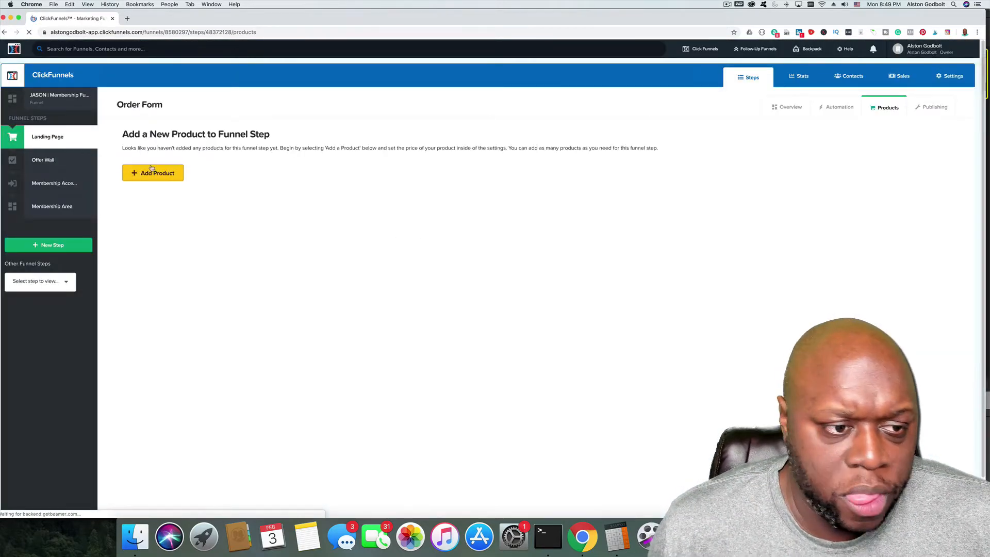
- Add a one-time Stripe product to the Landing Page, make it commissionable on the Default plan, and save the payment options
click(152, 173)
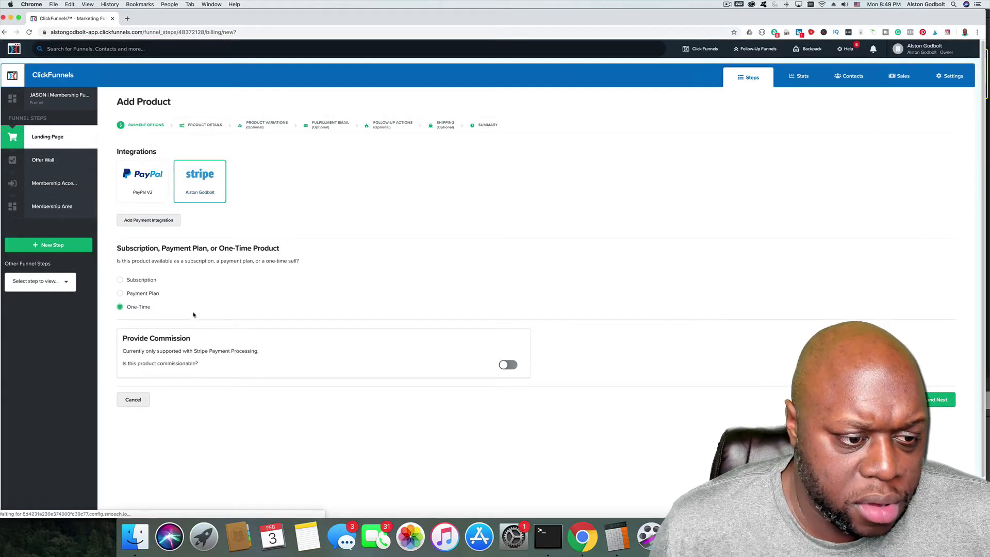
click(509, 364)
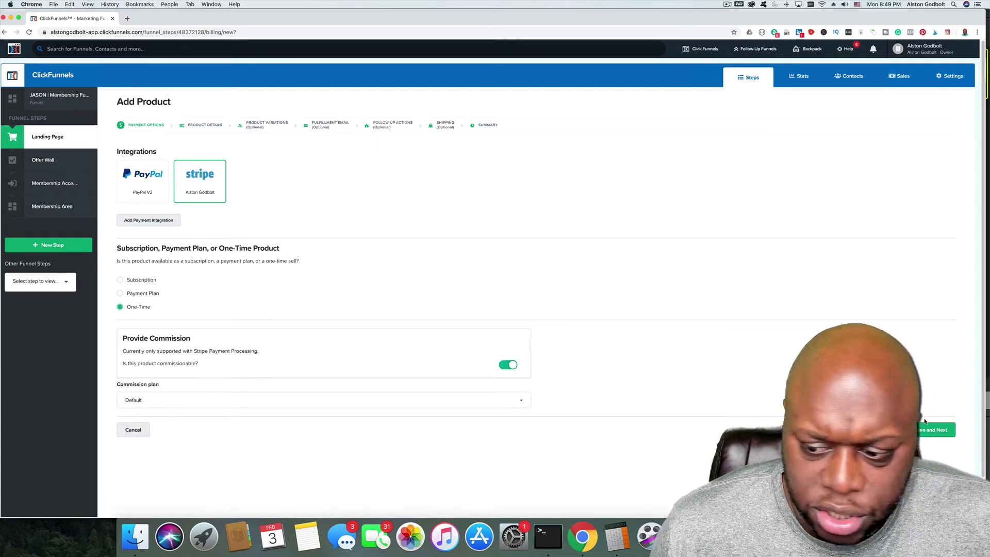
click(936, 436)
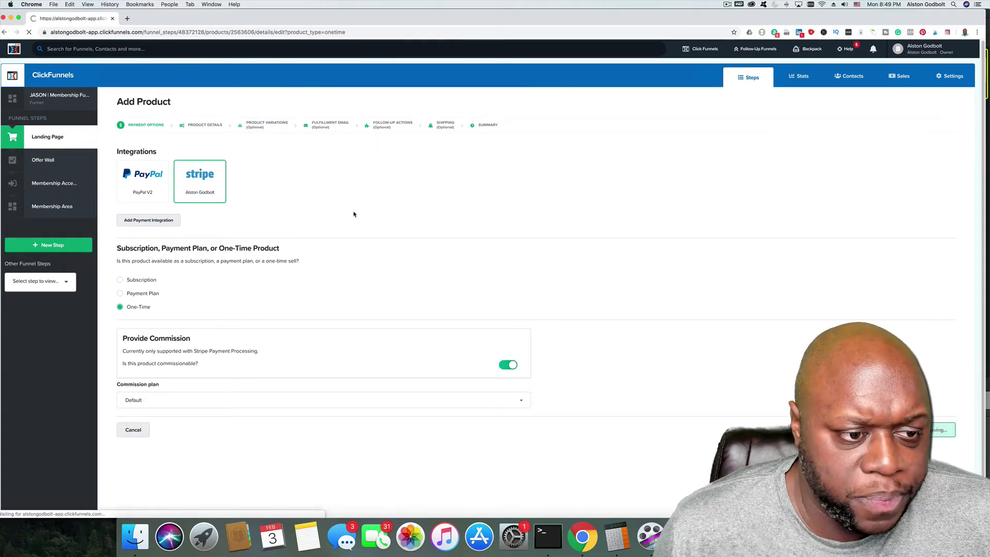
- Set the product's price to 1000.00 USD, name it "Membership", and save the product details
click(239, 198)
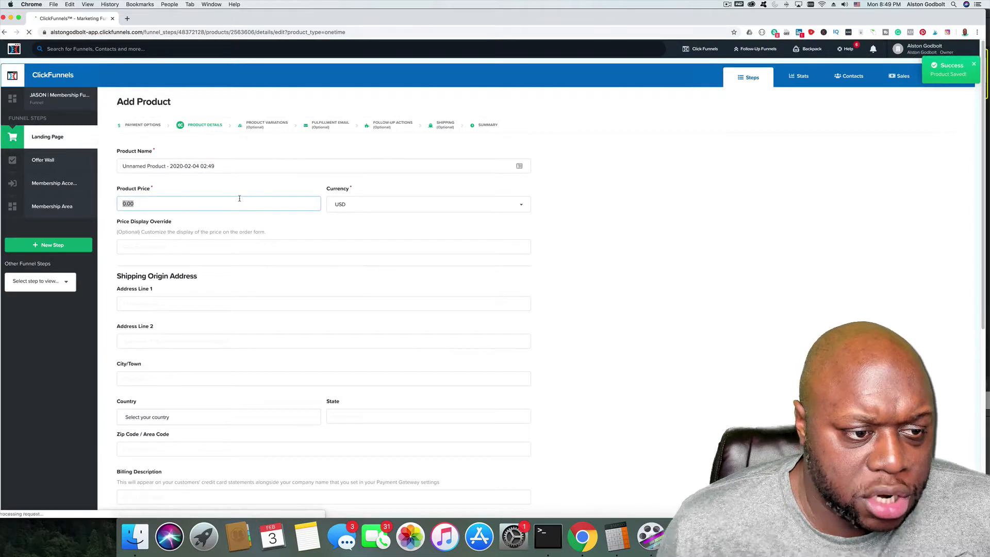
text(100)
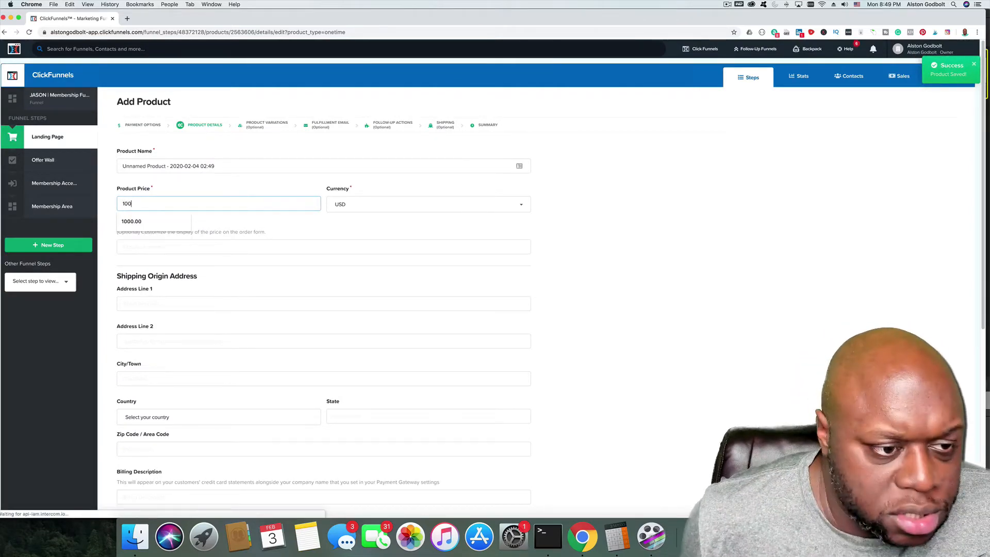
click(154, 221)
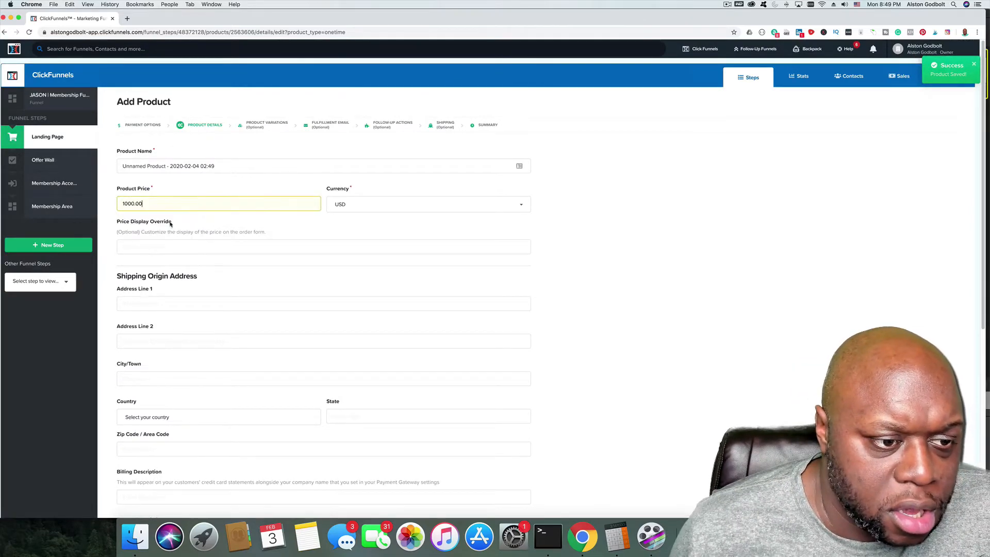
triple_click(195, 166)
text(mbership)
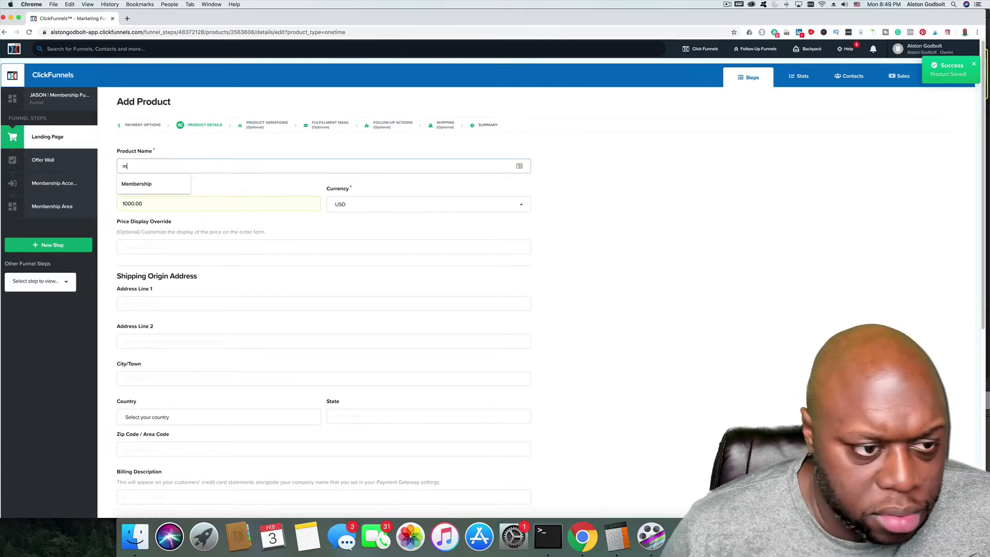
click(165, 185)
scroll(608, 301, down, 5)
scroll(608, 300, down, 2)
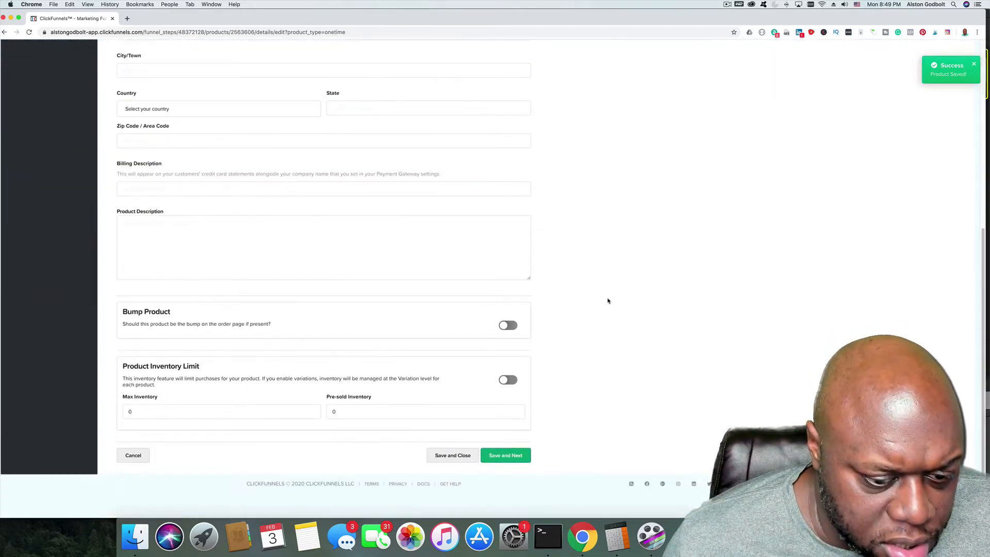
click(525, 455)
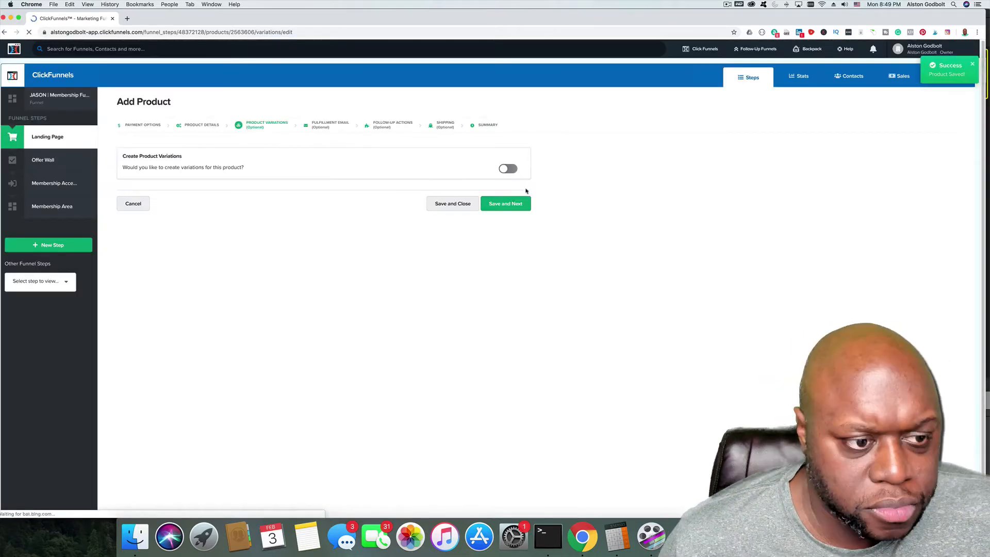
- Skip product variations, set the thank you page to the JASON | Membership Funnel's Membership Area, and save it
click(509, 204)
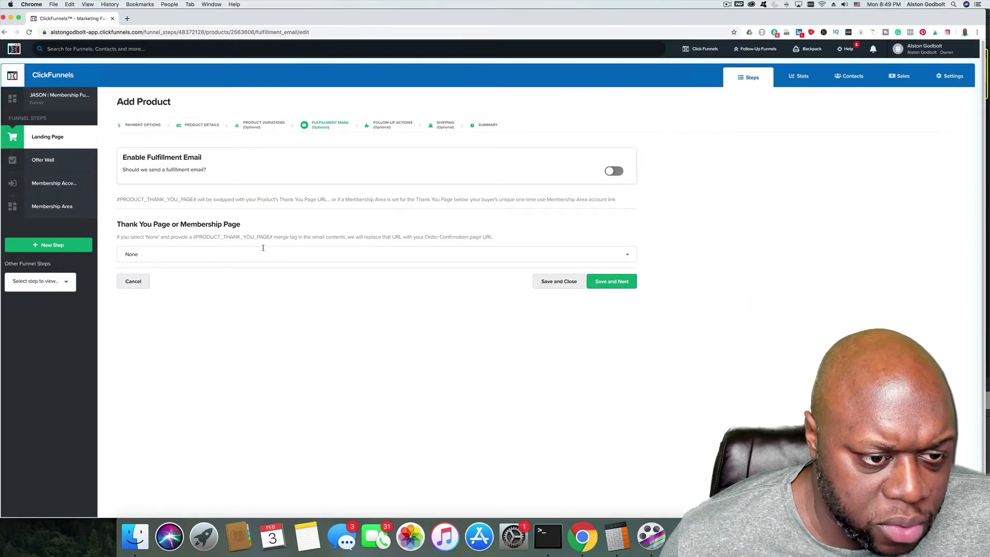
click(265, 254)
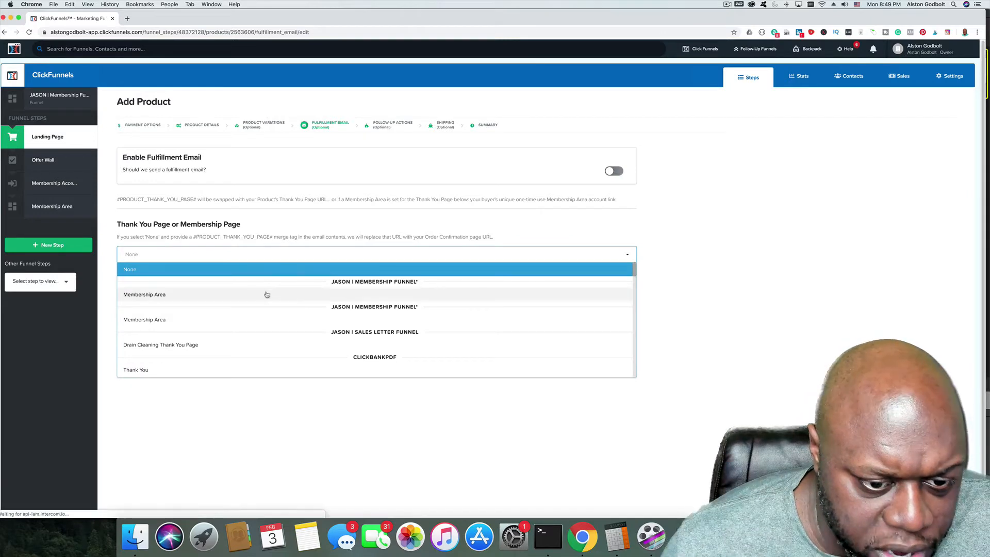
scroll(264, 316, down, 5)
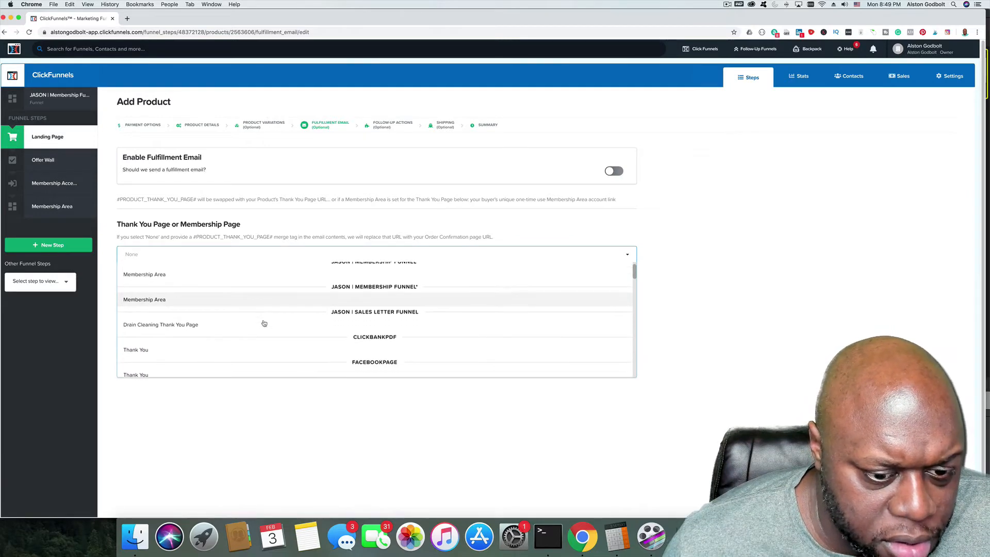
scroll(263, 322, up, 5)
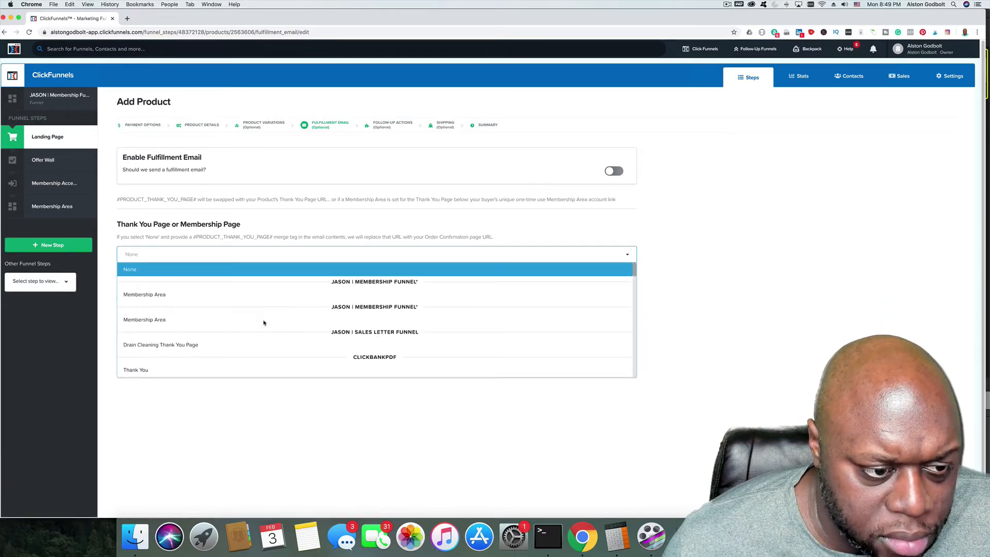
click(155, 298)
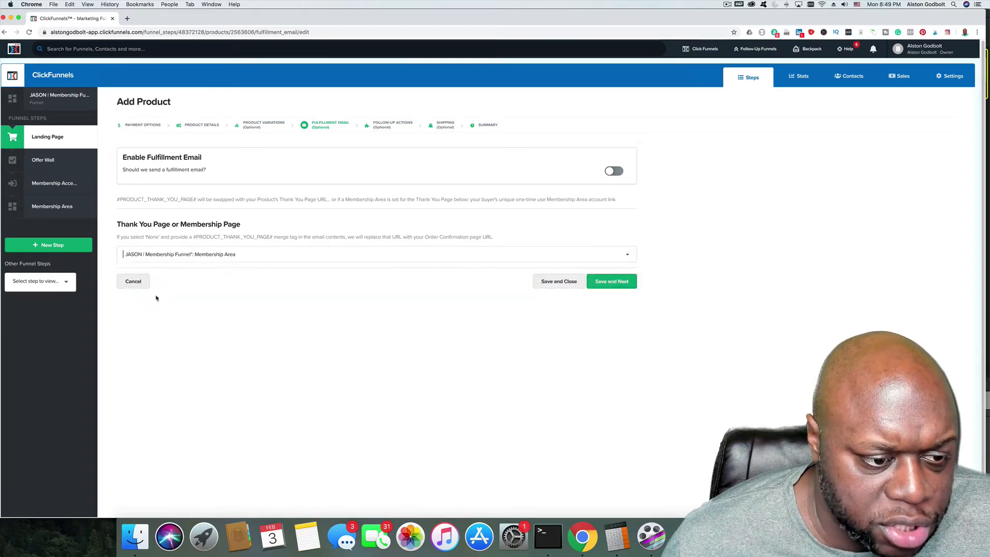
click(618, 283)
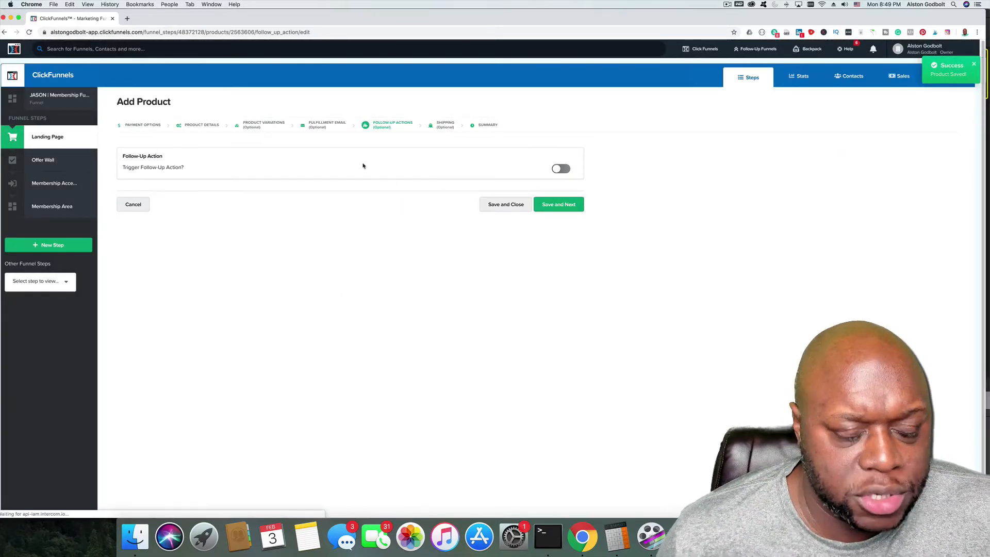
- Save the product without a follow-up action or shipping, and return from its summary to the product list
click(567, 206)
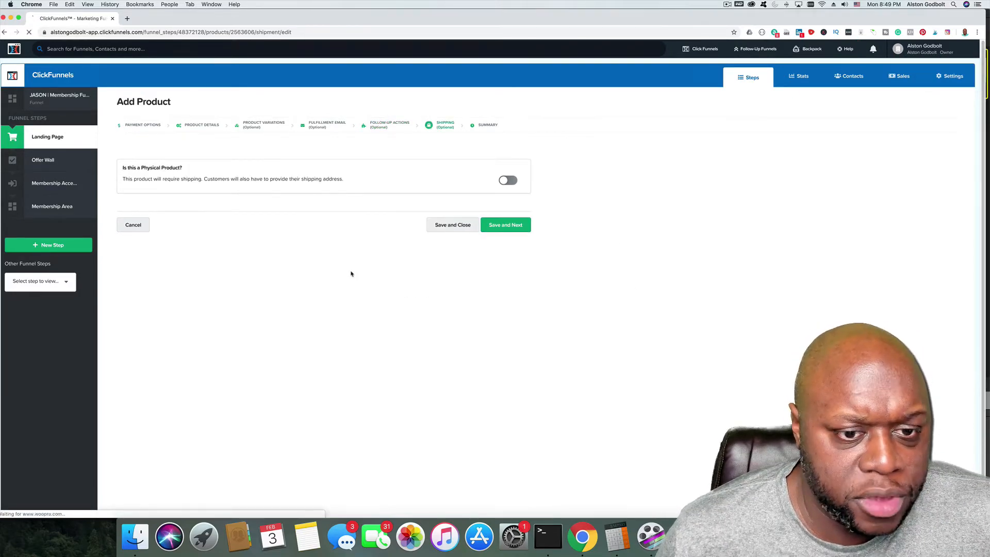
click(504, 228)
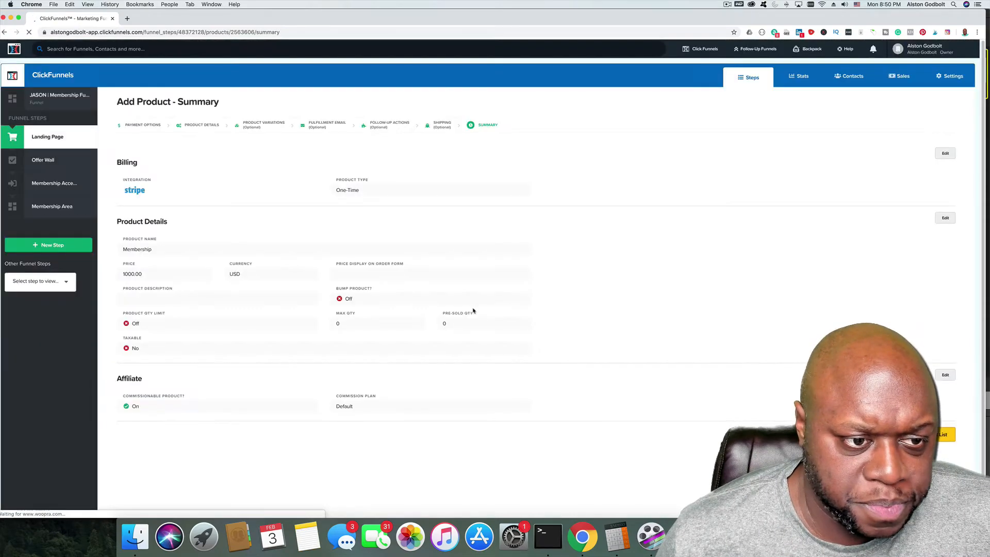
scroll(328, 321, down, 2)
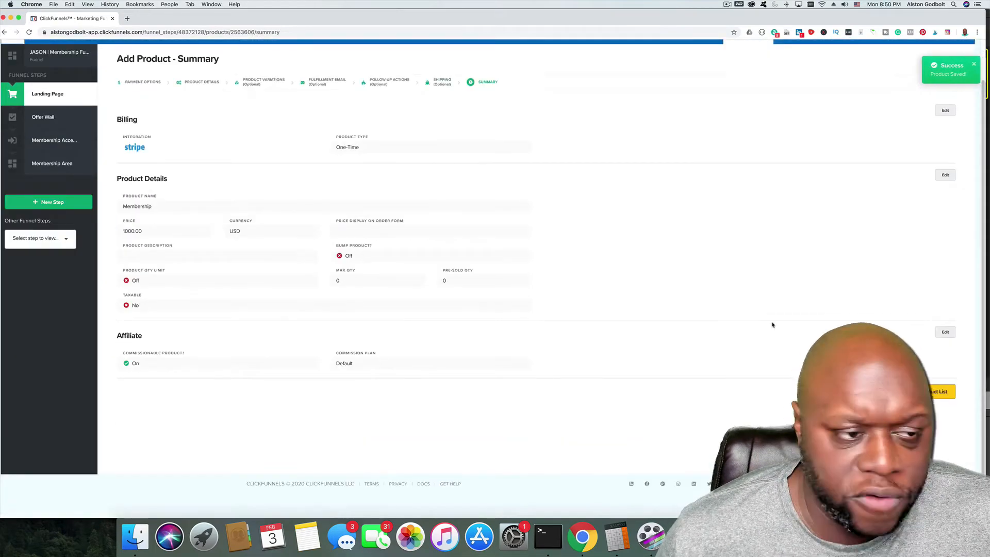
click(943, 392)
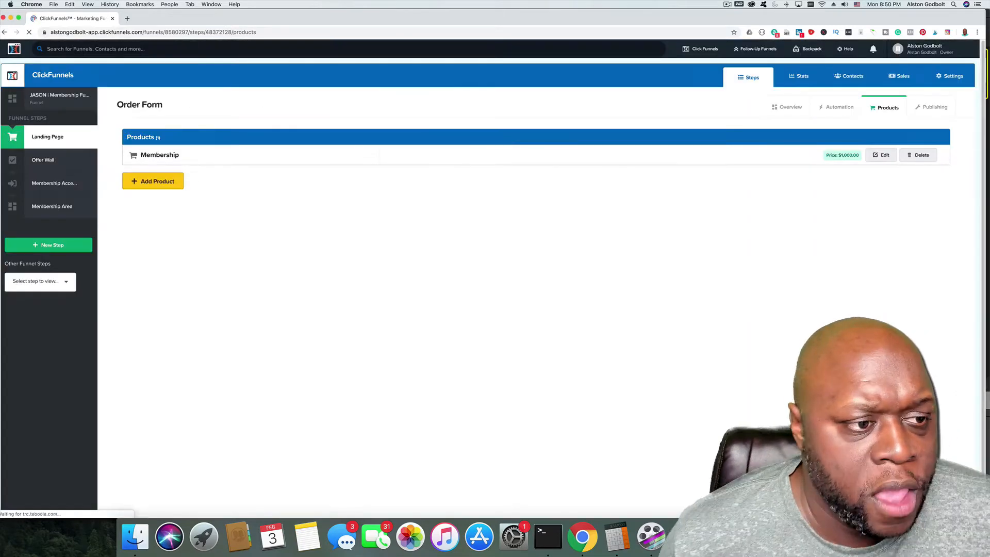
- Open the live Landing Page from its overview and copy the Stripe test card number from the test mode notice
click(785, 108)
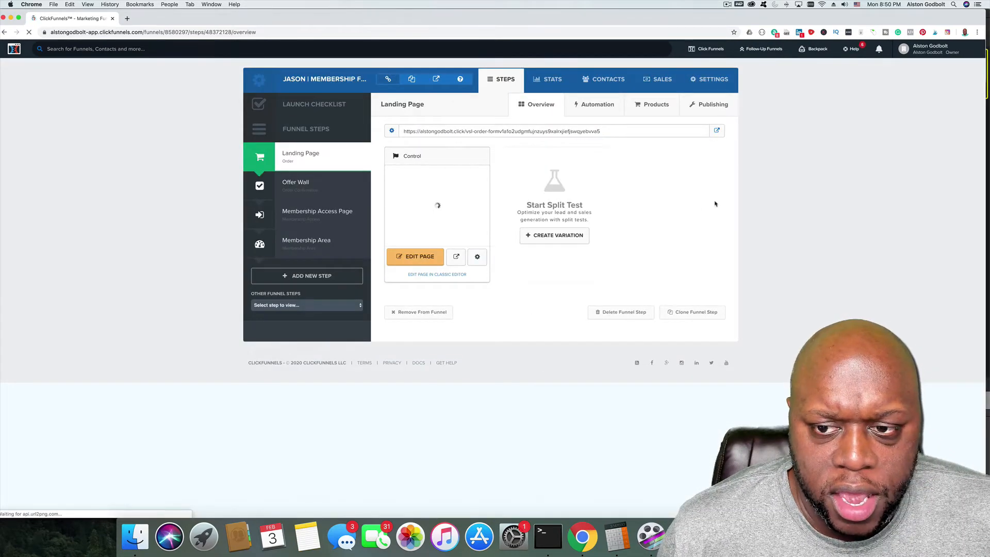
click(717, 132)
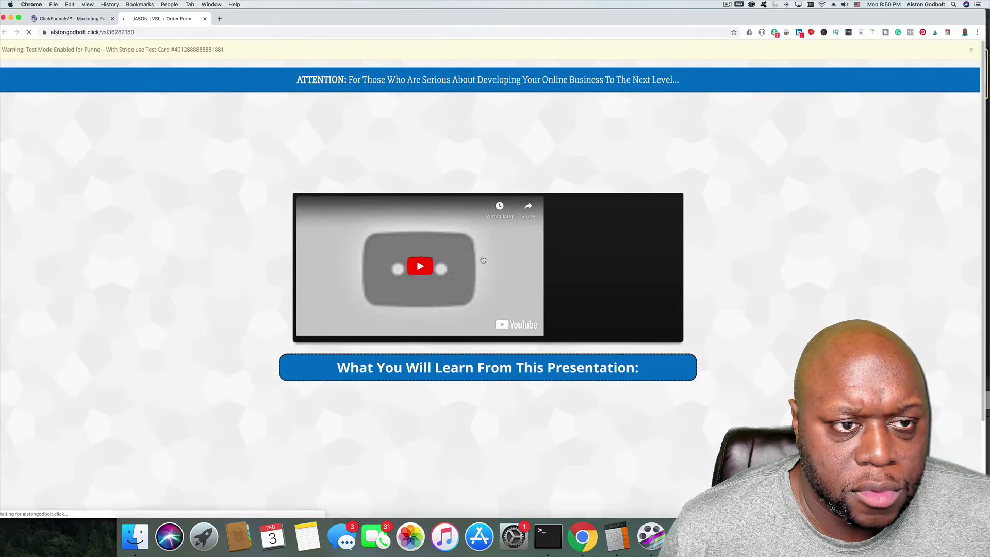
triple_click(191, 49)
right_click(191, 49)
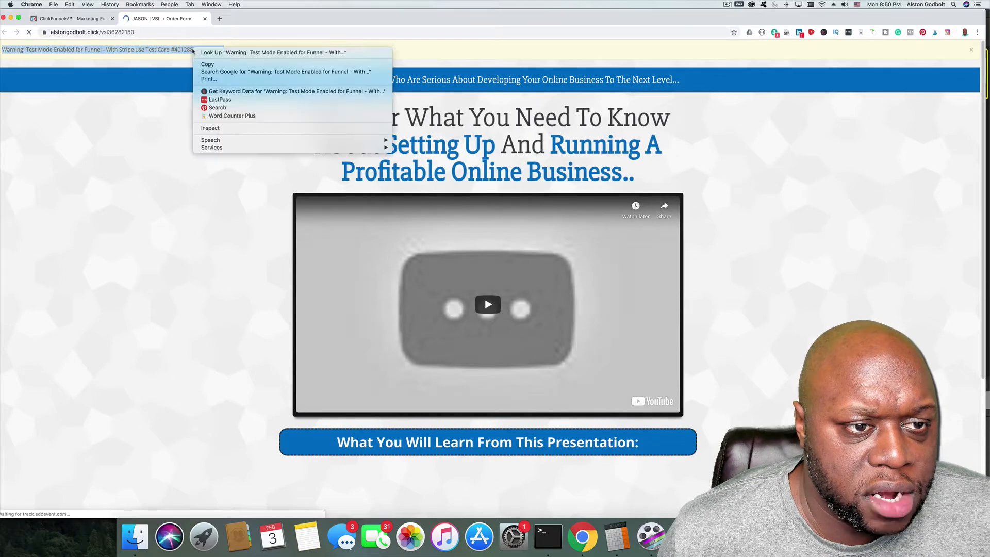
click(186, 63)
click(186, 56)
double_click(191, 49)
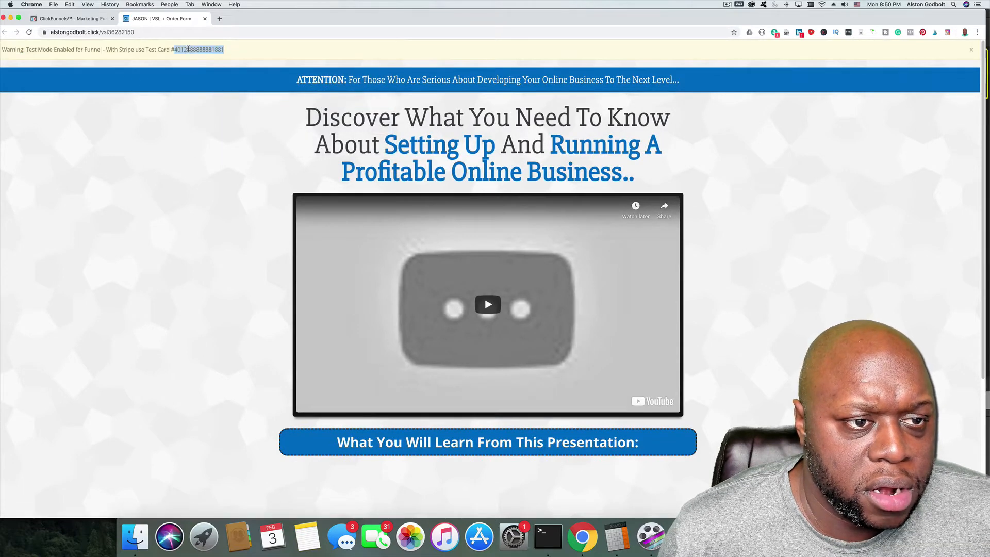
right_click(190, 49)
click(203, 64)
scroll(656, 428, down, 5)
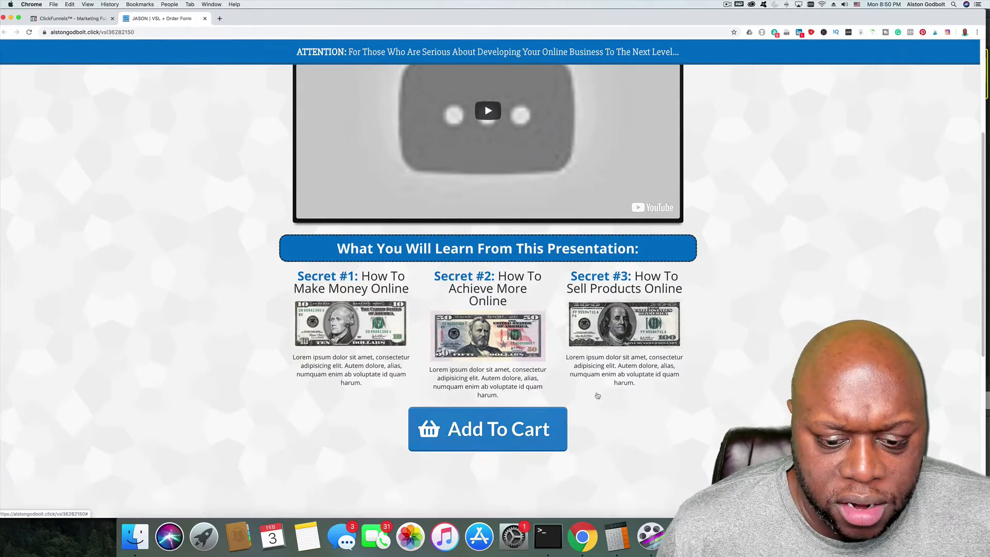
- Fill in the order form's contact and shipping address with the saved buyer details
scroll(592, 397, down, 5)
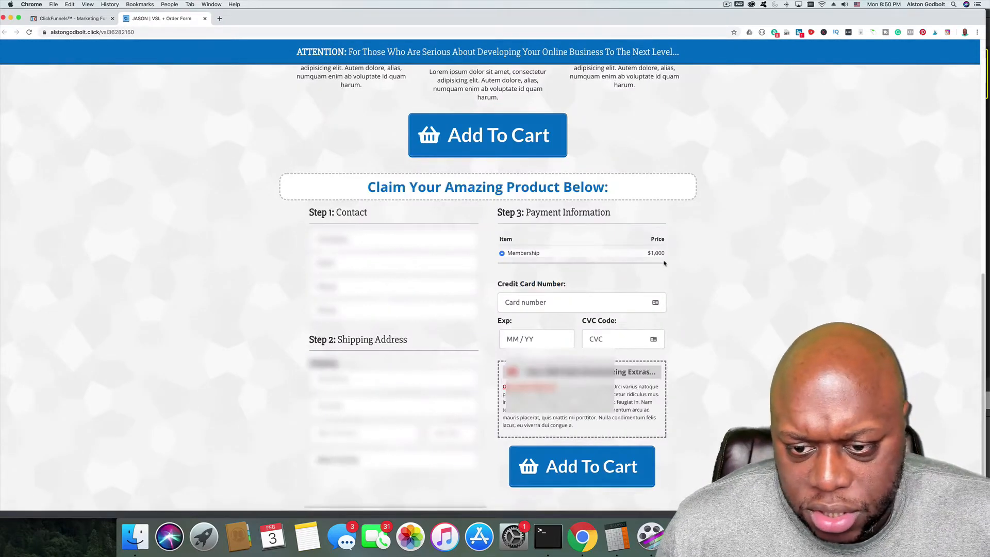
click(354, 241)
click(360, 263)
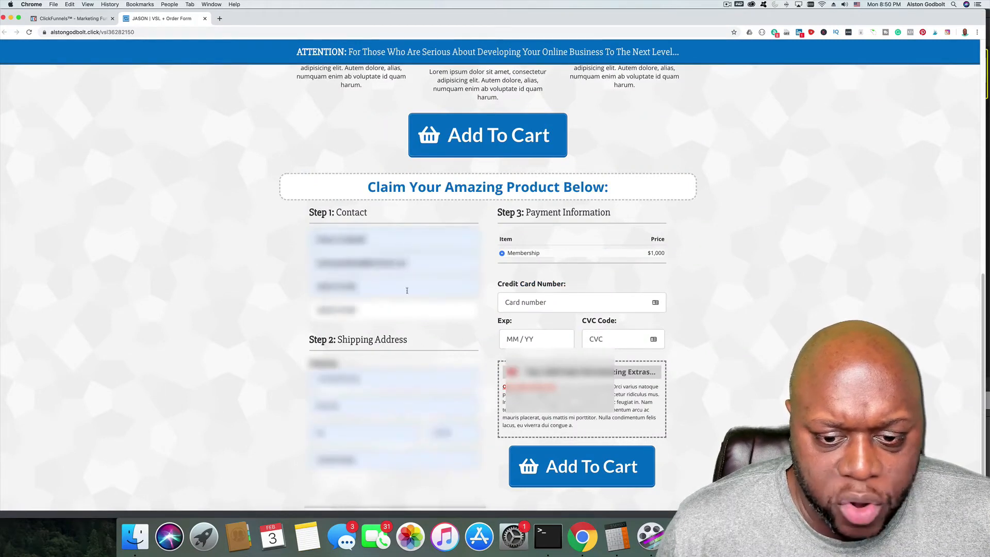
- Enter the copied test card number, its expiry date and CVC code, and submit the Membership order
click(522, 305)
key(super+v)
click(536, 338)
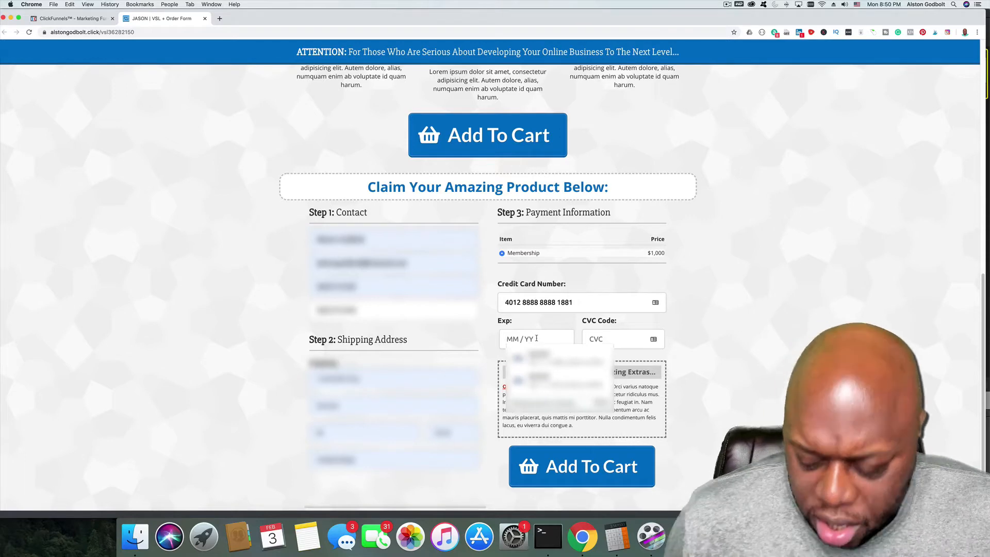
text(03 / 21)
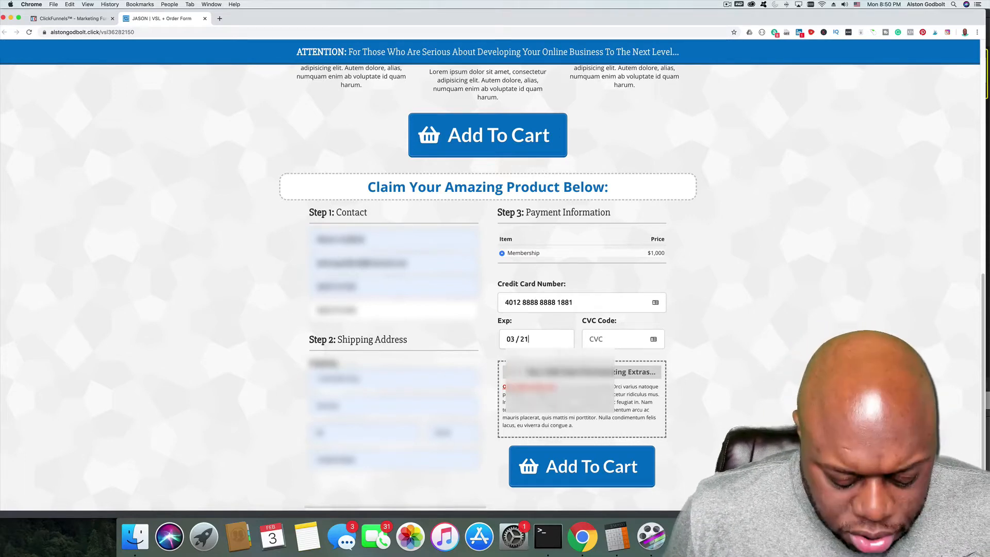
text(23)
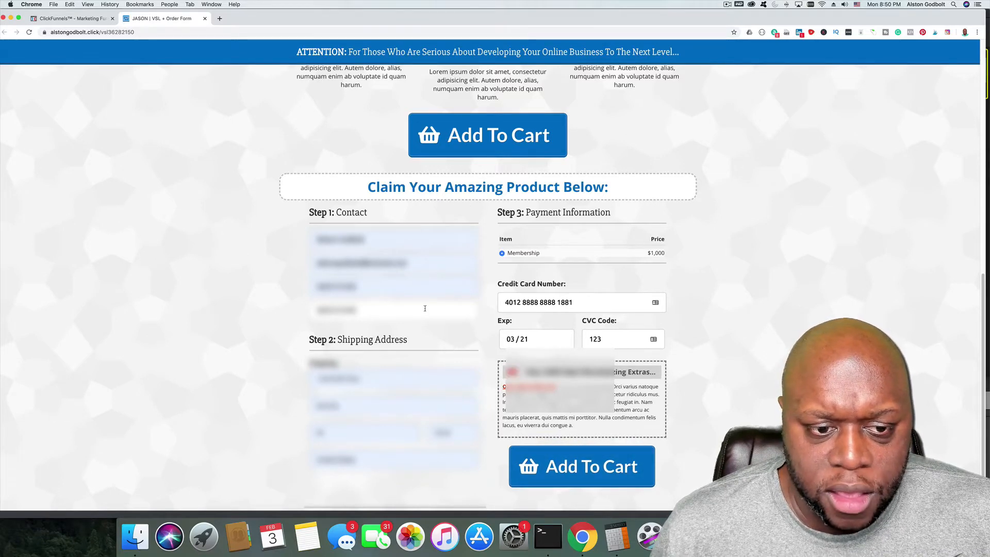
click(582, 466)
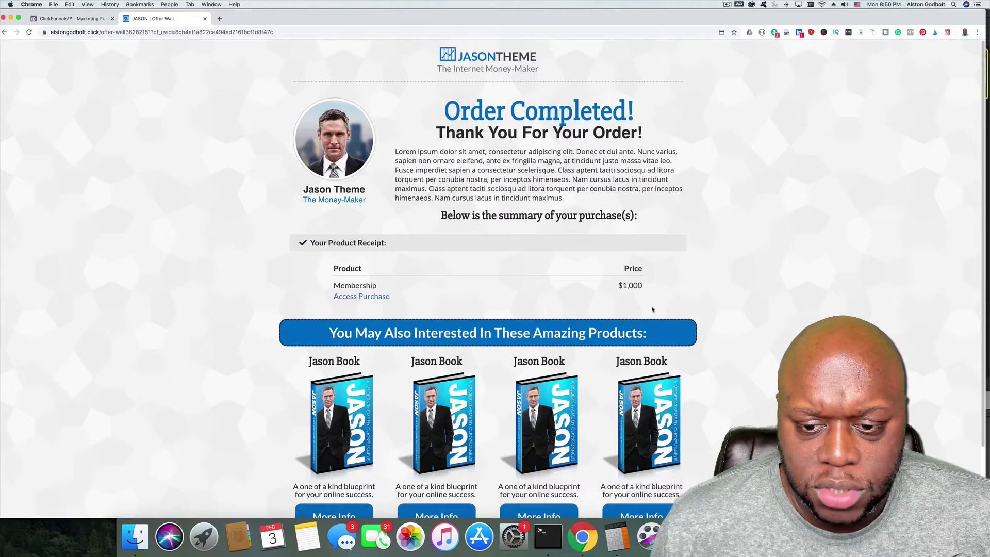
- Open the Membership purchase from the order receipt, and copy the buyer's e-mail from the order form's contact details
click(358, 298)
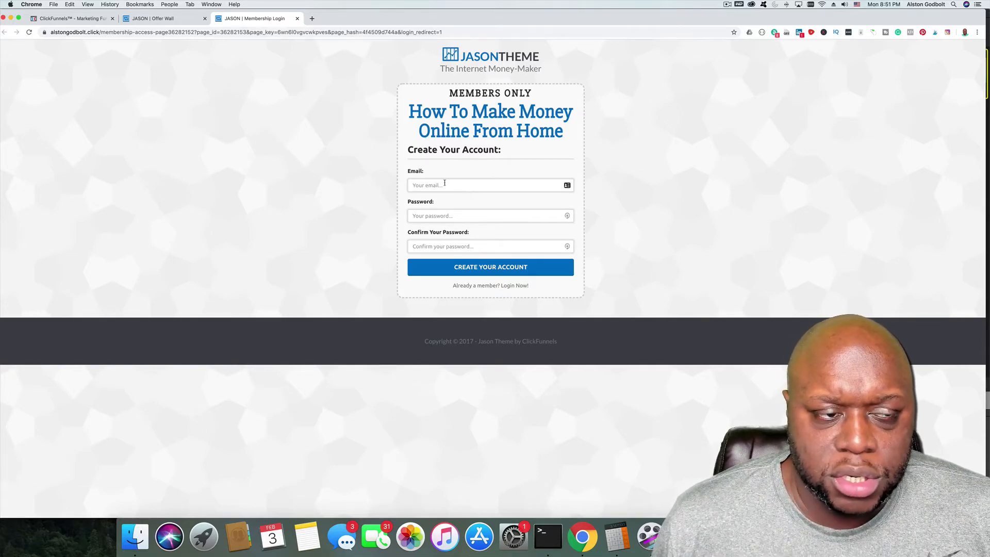
click(145, 19)
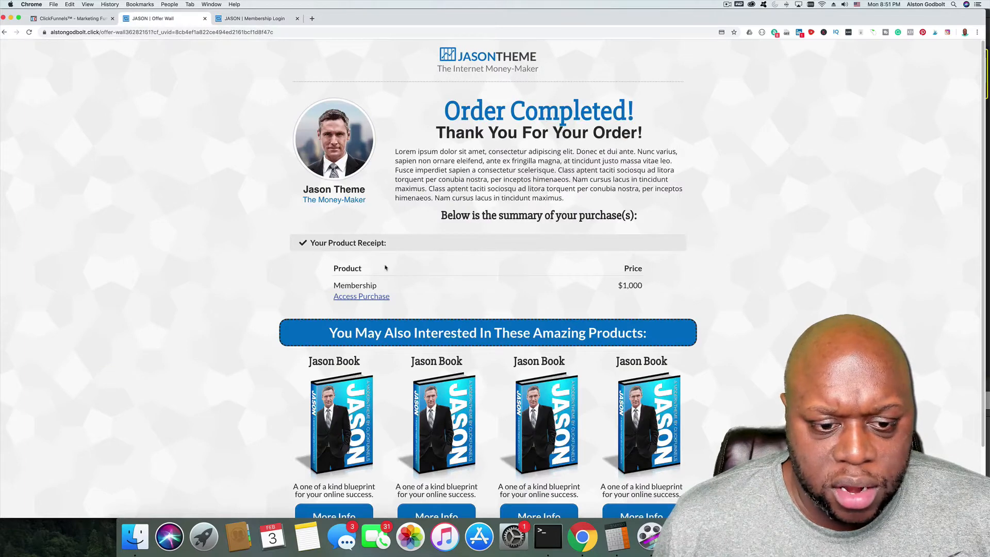
click(3, 32)
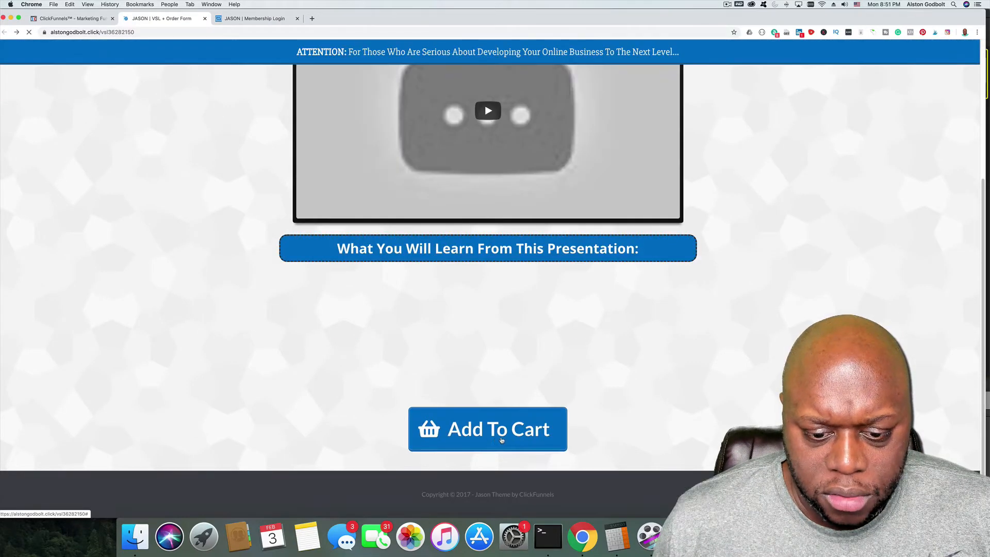
click(499, 431)
scroll(569, 423, down, 3)
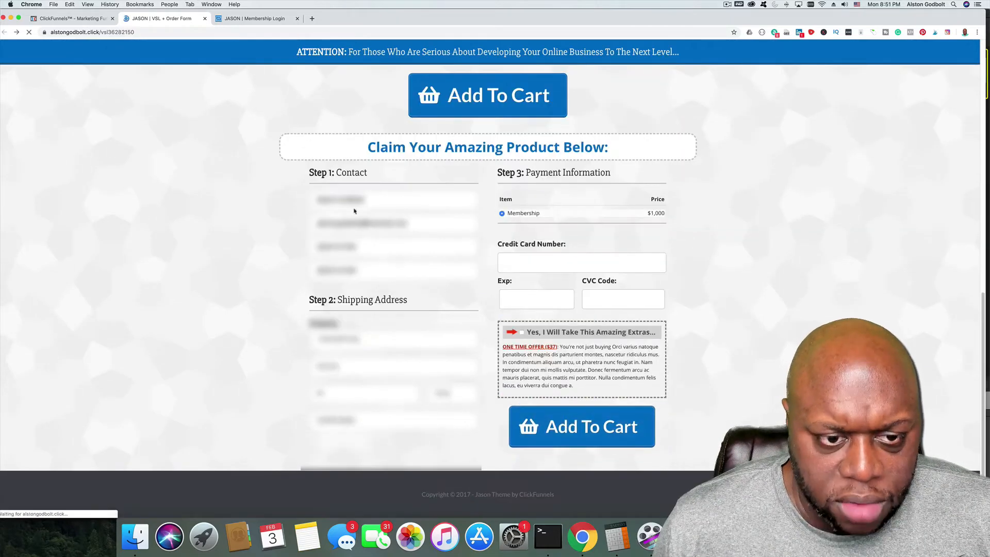
drag(393, 223, 366, 223)
triple_click(366, 223)
right_click(366, 223)
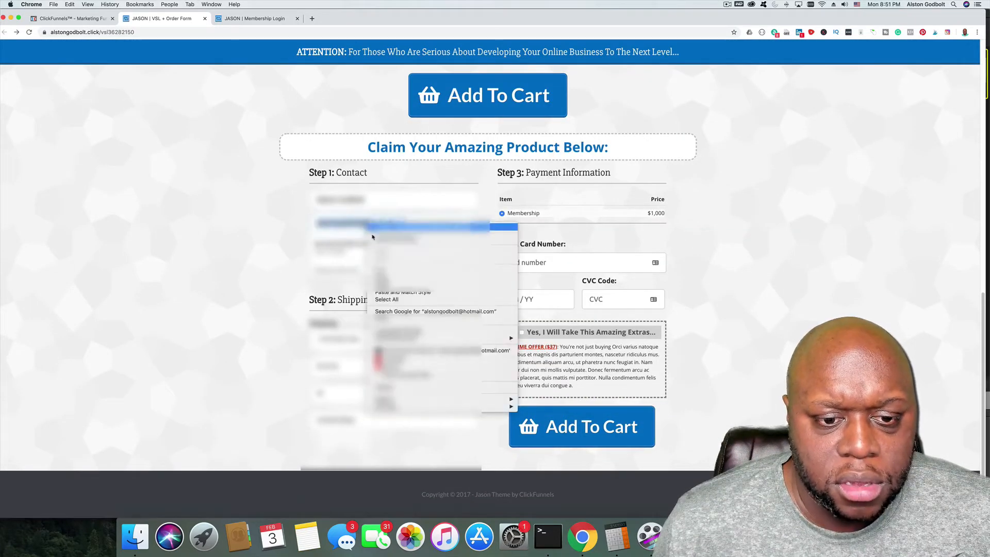
click(389, 278)
- Create the member account on the Membership Login page with the copied e-mail and a matching account password
click(264, 22)
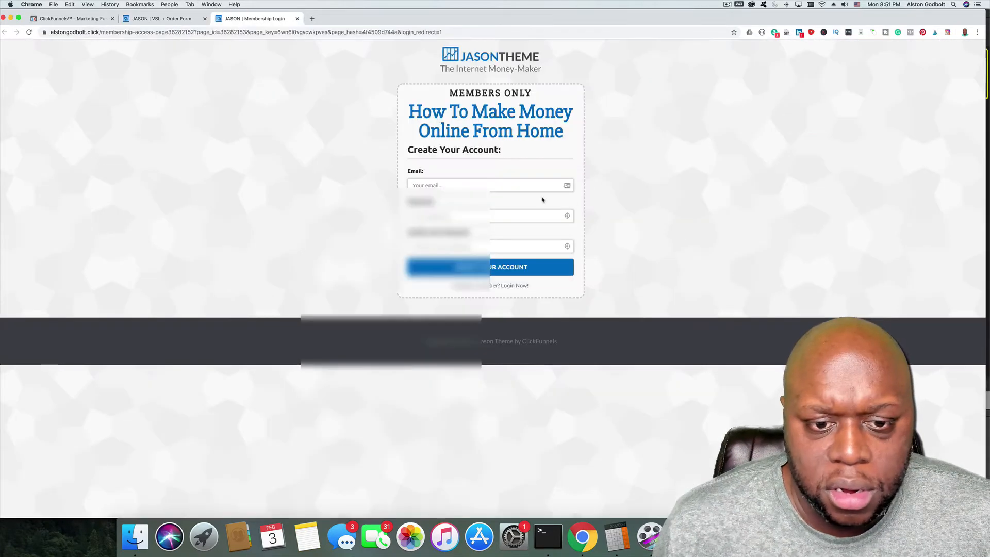
click(492, 188)
key(super+v)
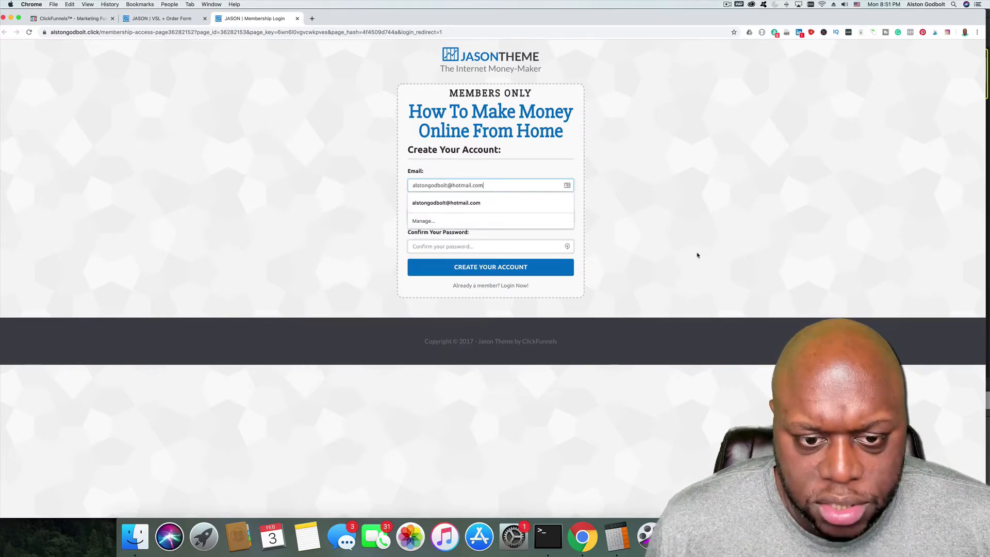
click(660, 246)
click(482, 217)
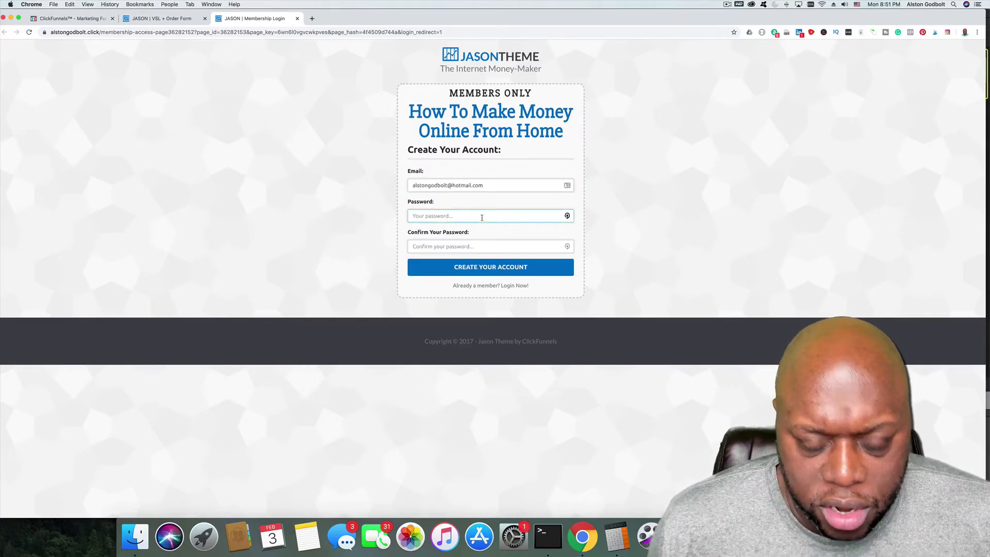
text(•••)
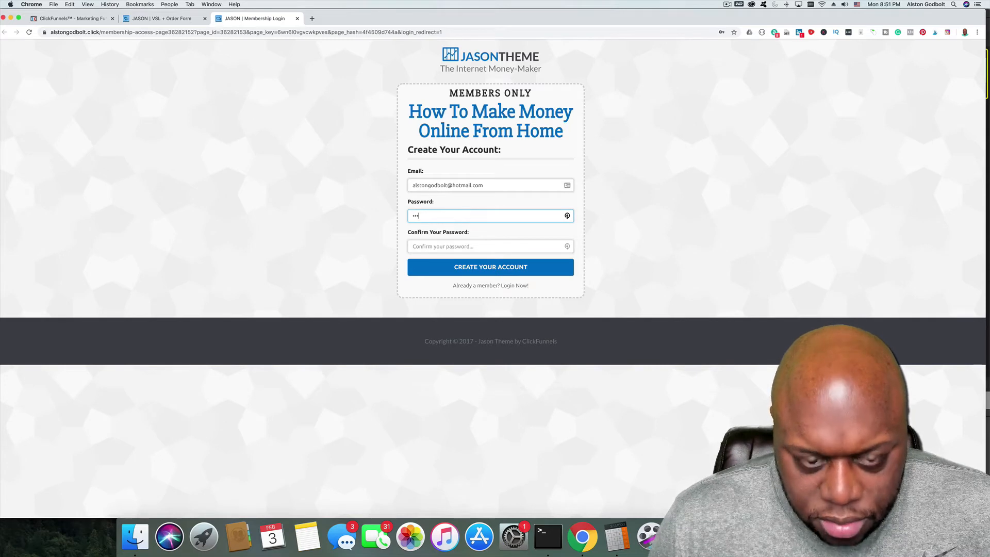
text(•••••)
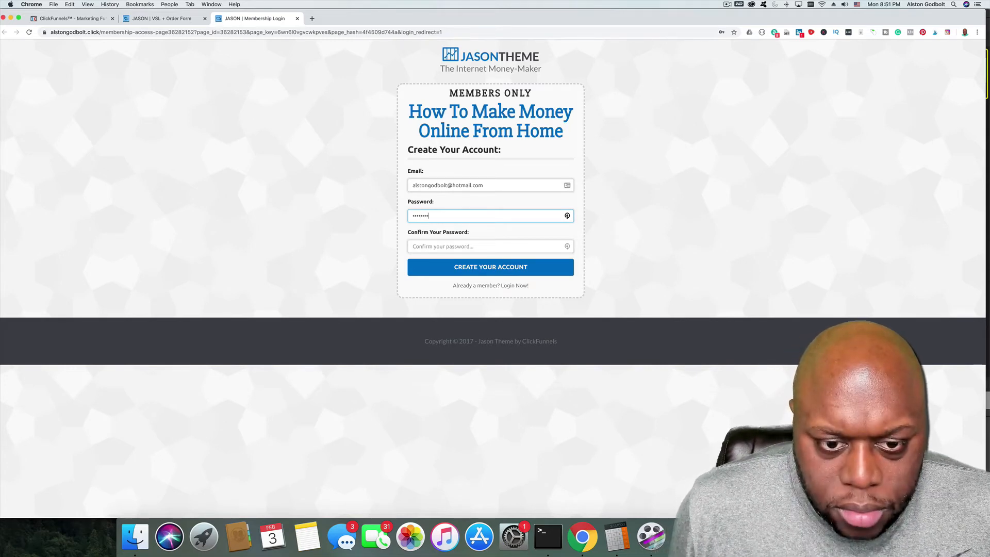
text(•)
key(Tab)
text(••)
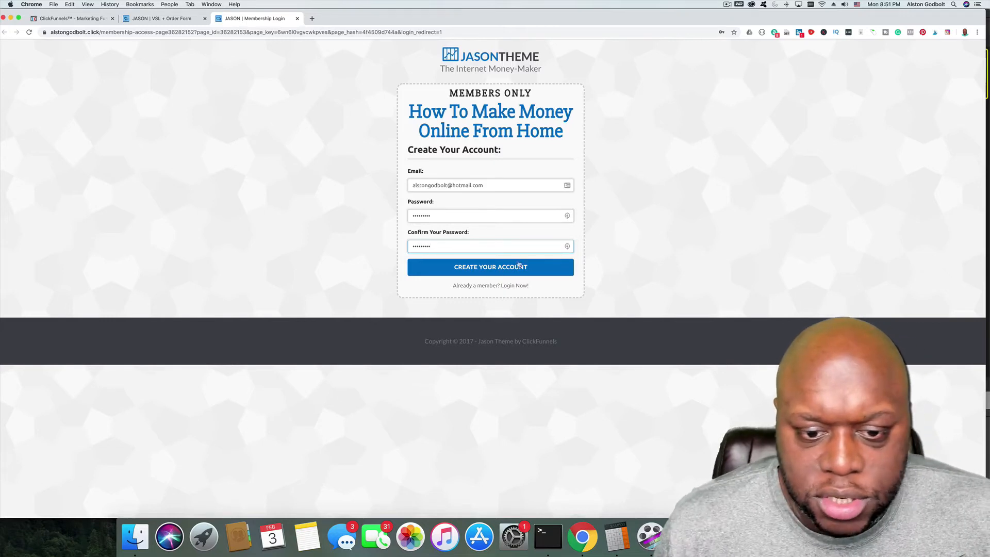
click(502, 272)
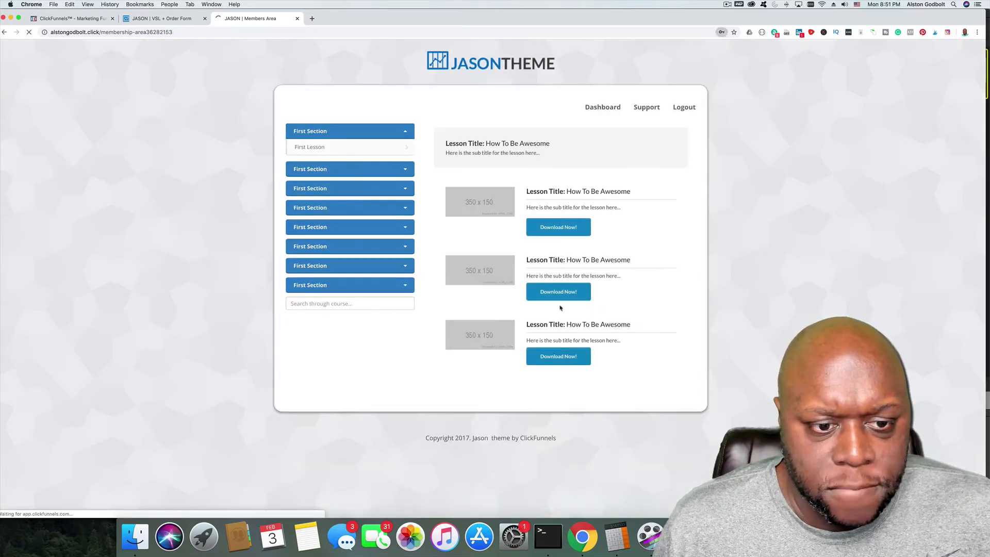
- Test the Dashboard and Support links and the last section's heading in the live members area
click(735, 44)
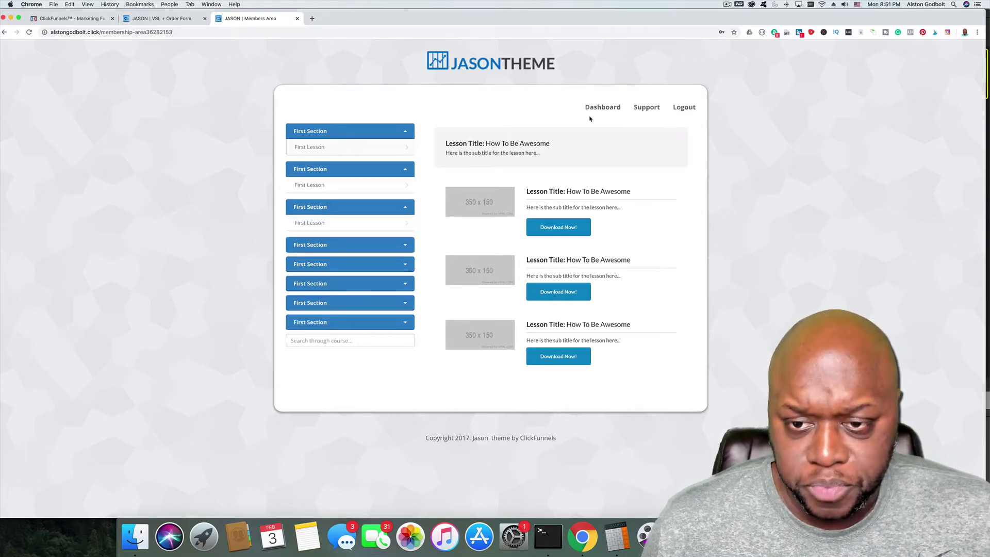
click(604, 108)
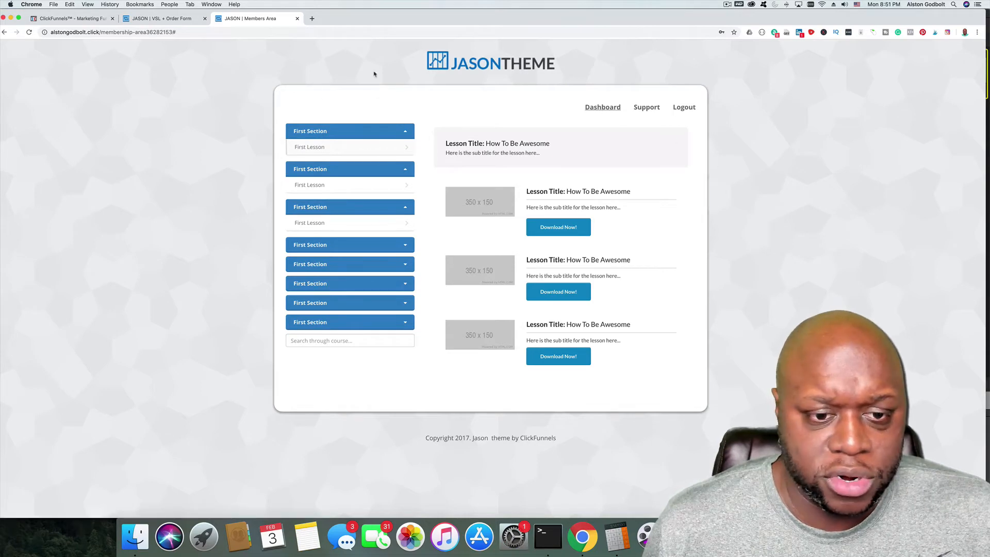
click(648, 112)
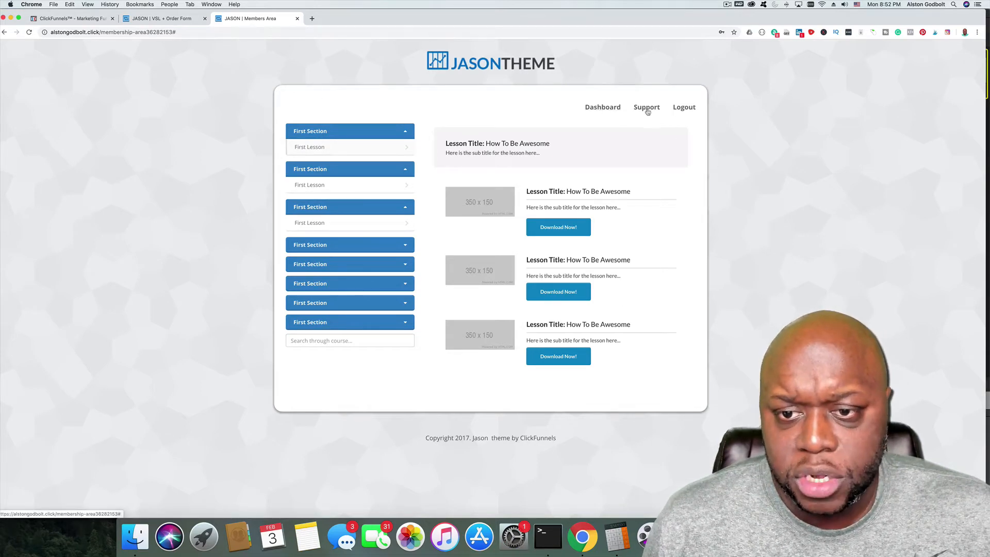
click(647, 110)
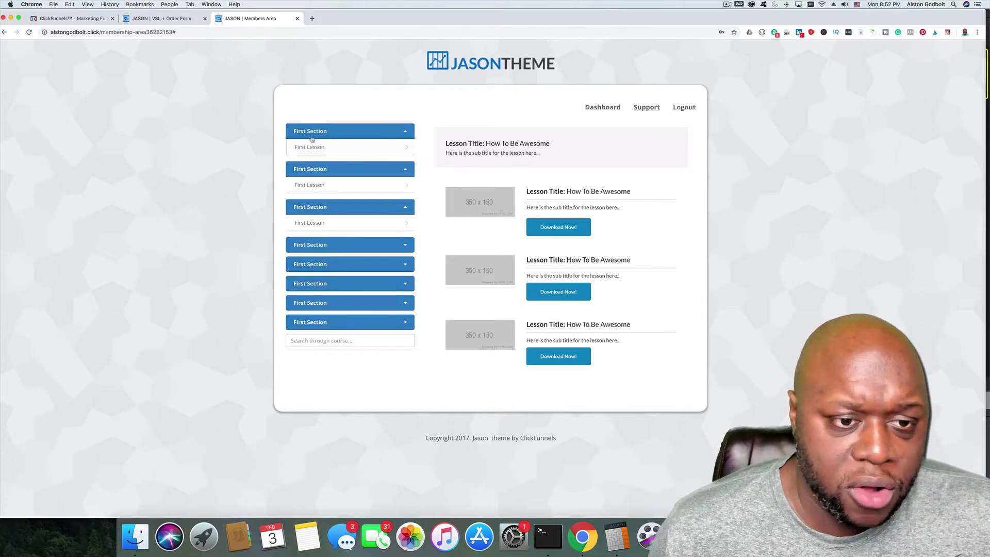
click(334, 324)
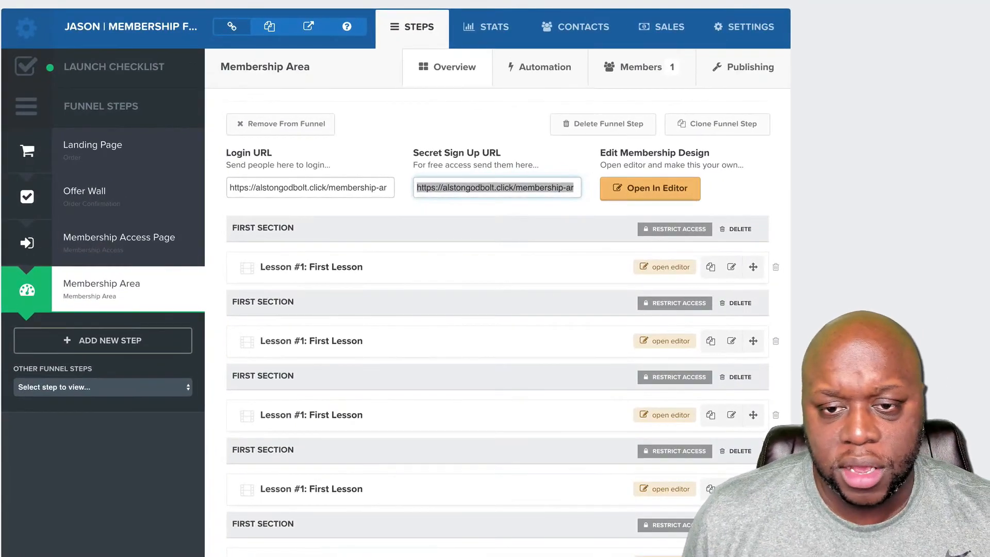
- View the Membership Area's member list, inspect the member's contact profile, and return to the list
click(642, 75)
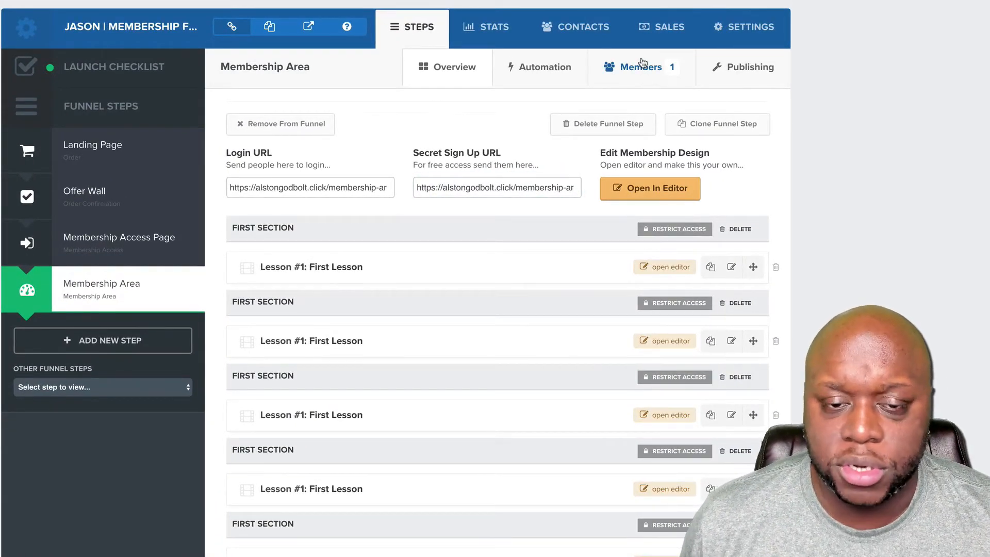
click(642, 62)
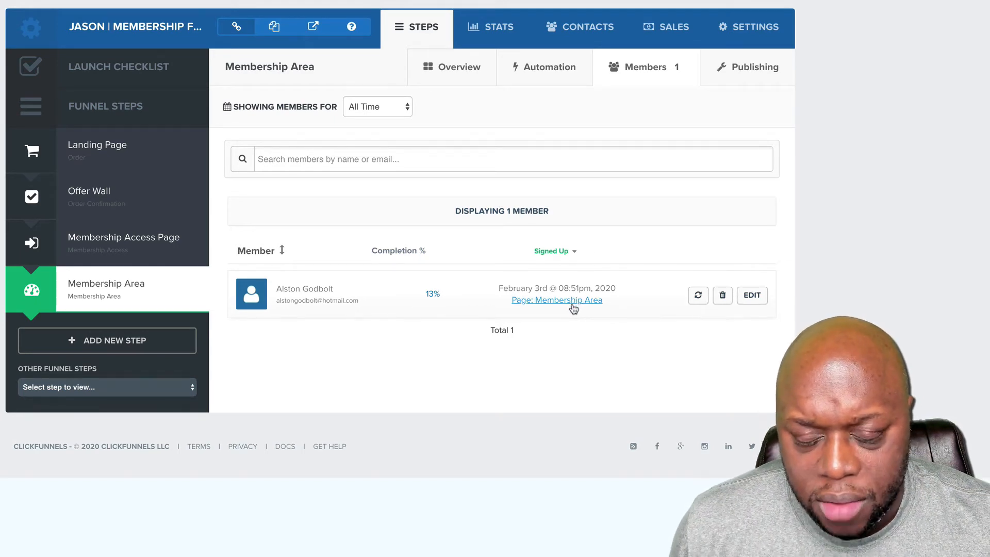
click(757, 297)
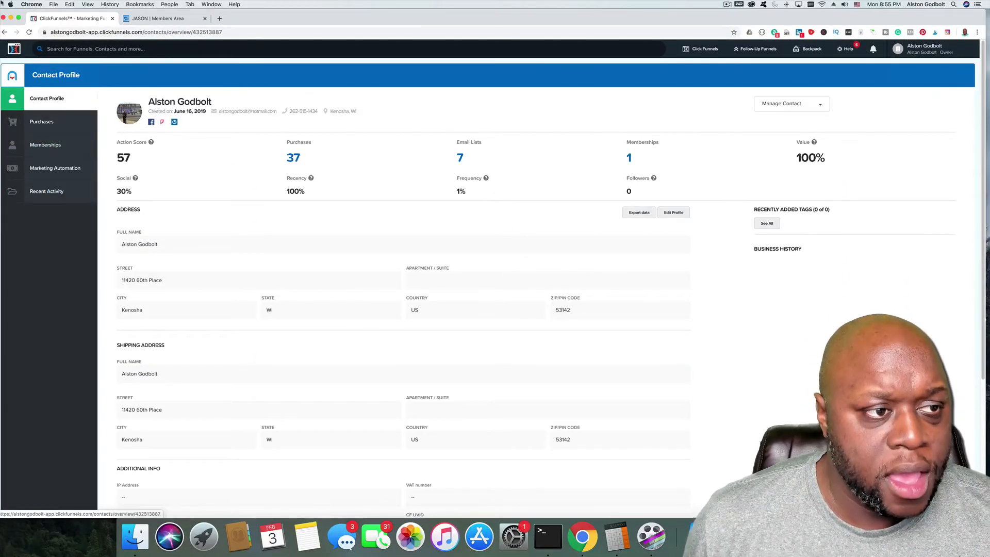
click(4, 32)
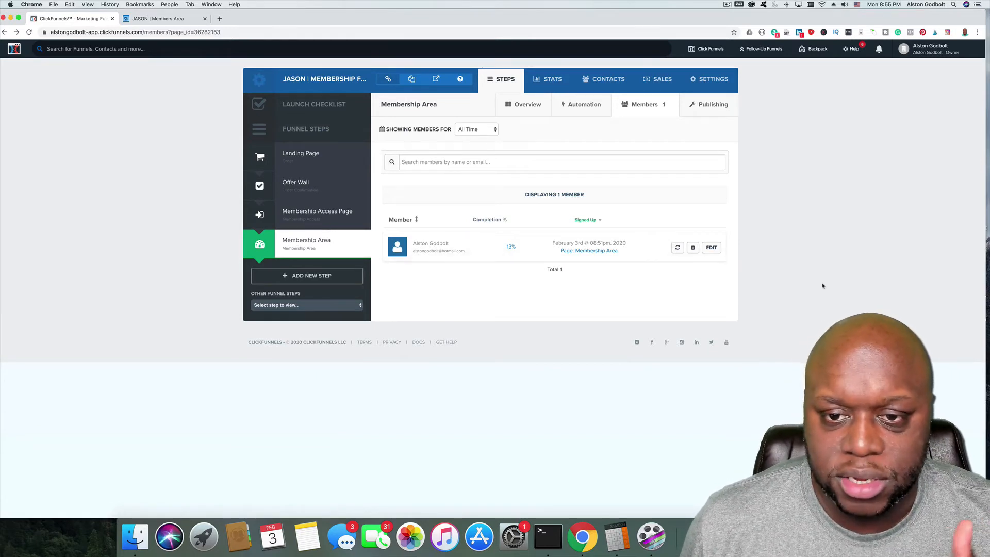
- Rename the first lesson section in the Membership Area's overview as "First First Section"
click(520, 104)
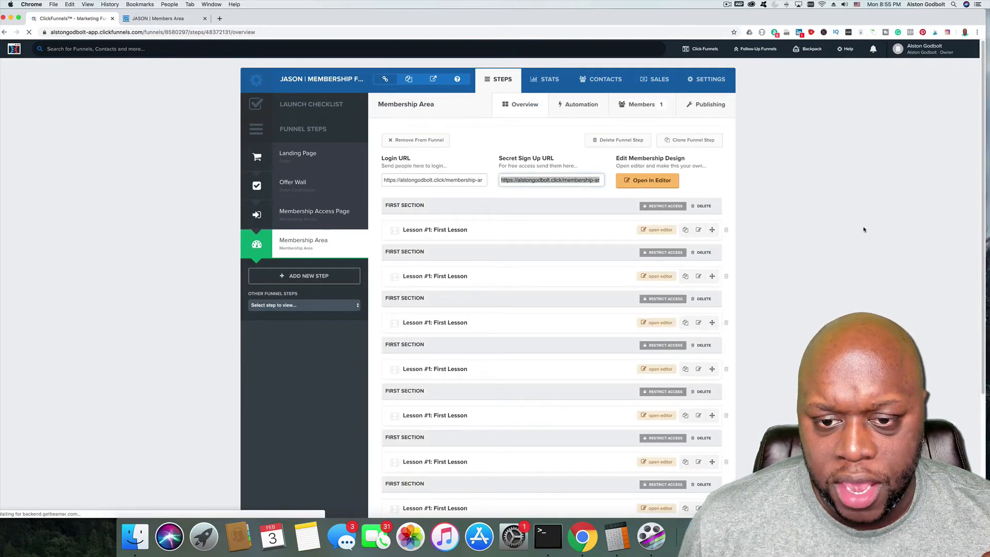
scroll(703, 290, down, 4)
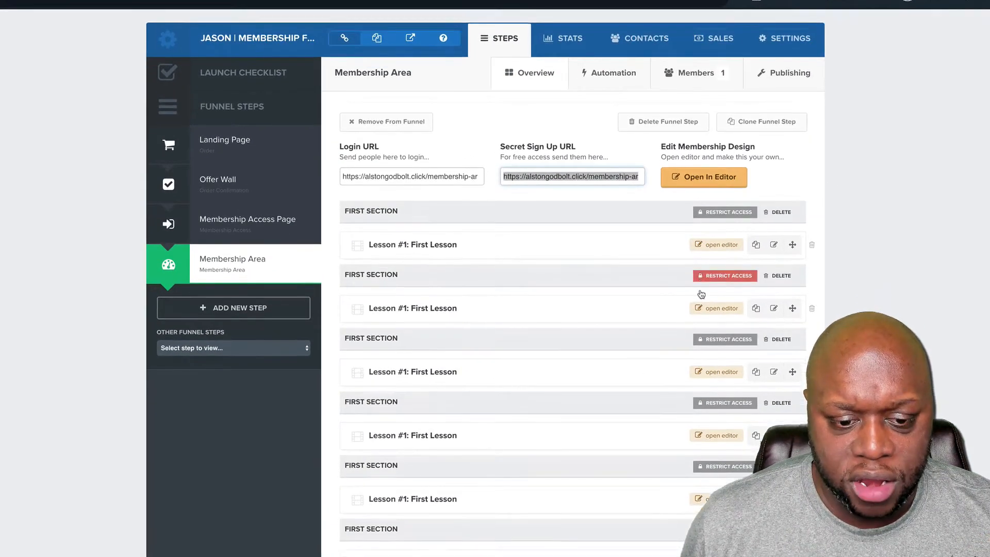
scroll(686, 352, up, 2)
scroll(686, 352, up, 1)
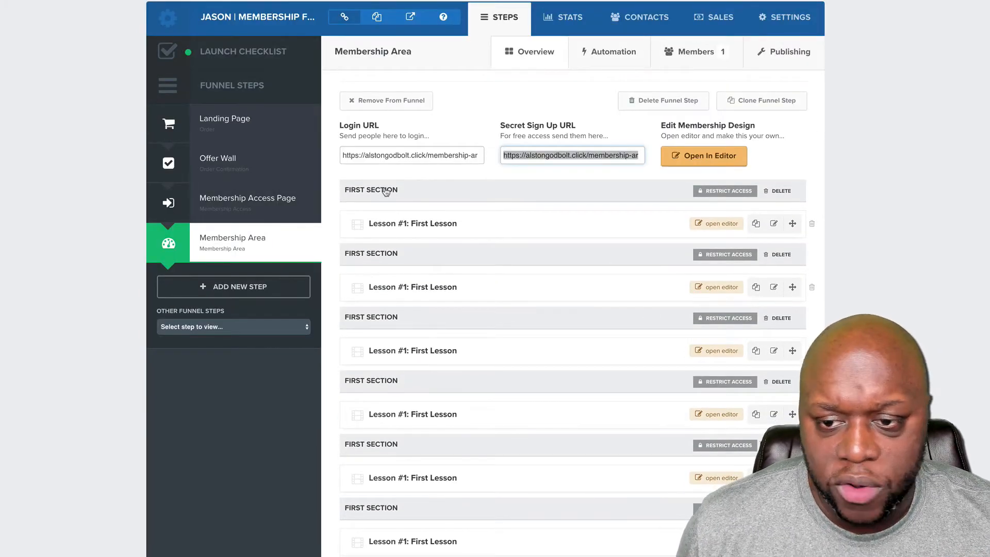
click(361, 190)
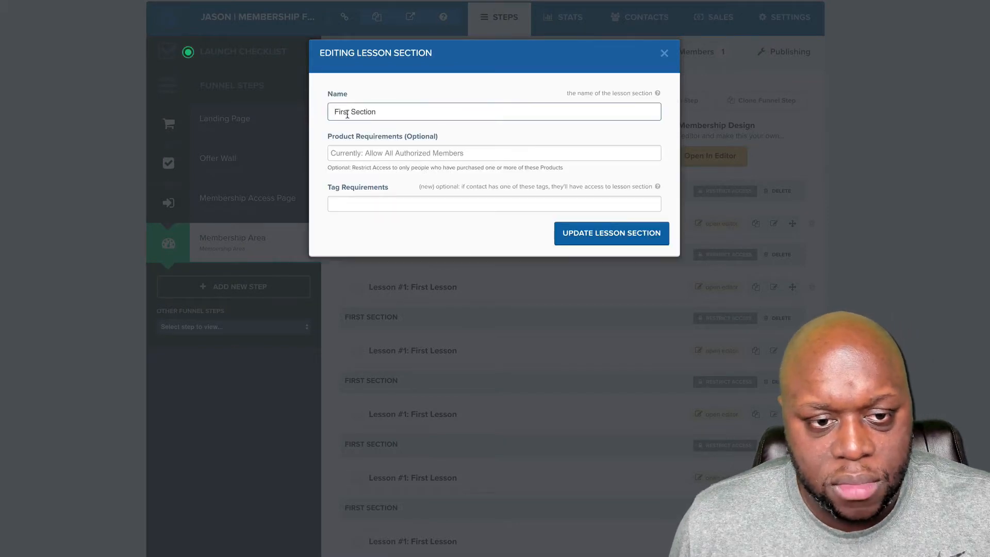
click(329, 111)
text(First)
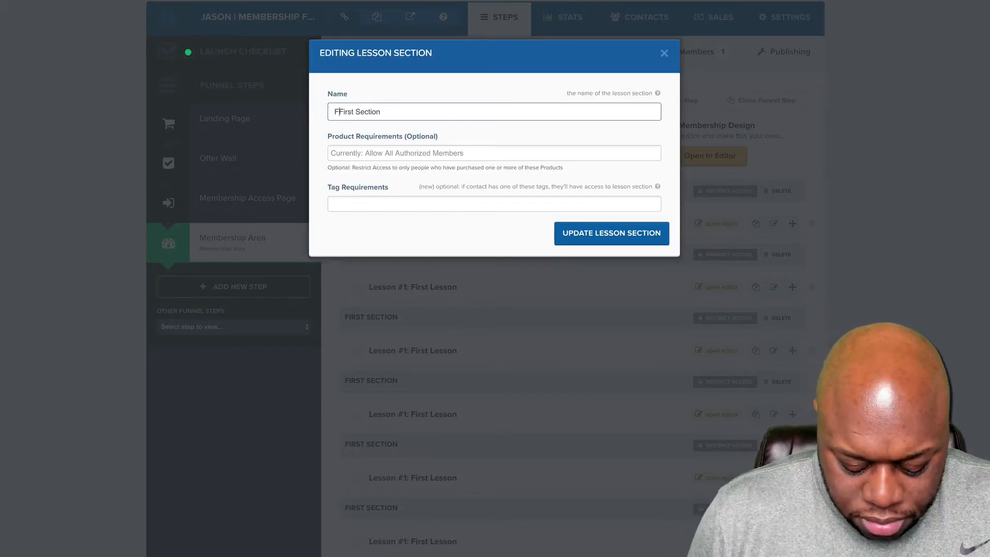
- Check the section's product requirement choices, leave the requirement empty, and save the lesson section
click(422, 153)
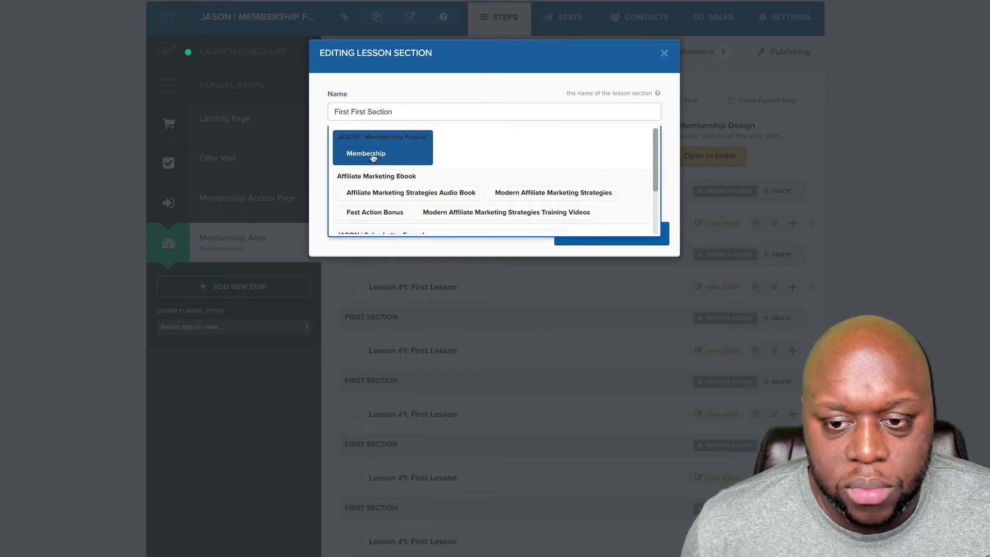
click(336, 70)
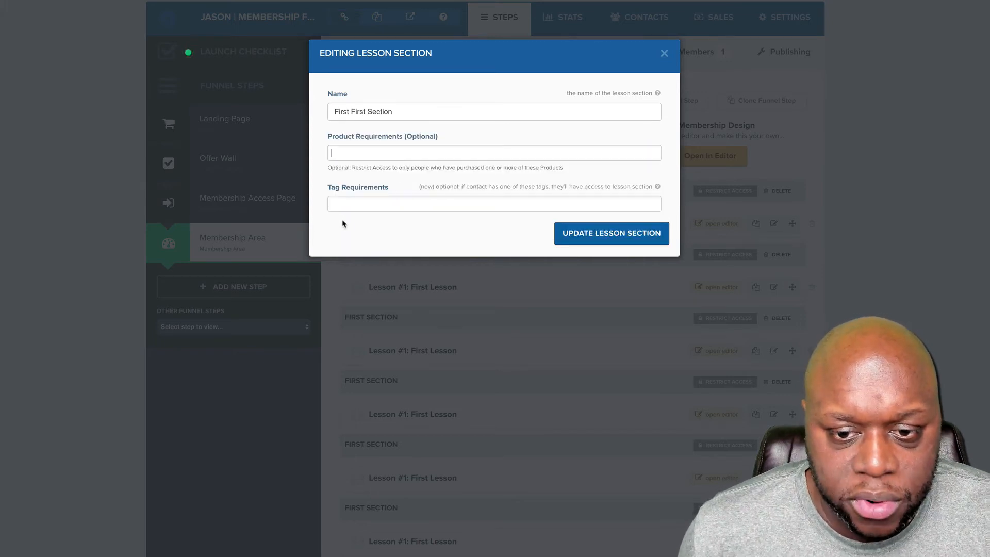
click(597, 235)
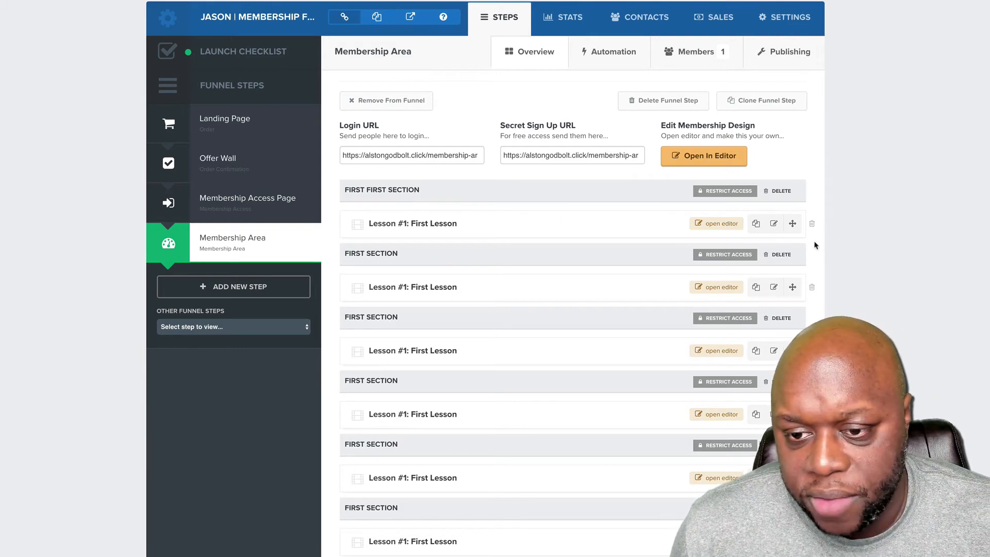
- Try adding a row with a video element below the first lesson's download blocks, and exit the lesson editor without saving
click(702, 225)
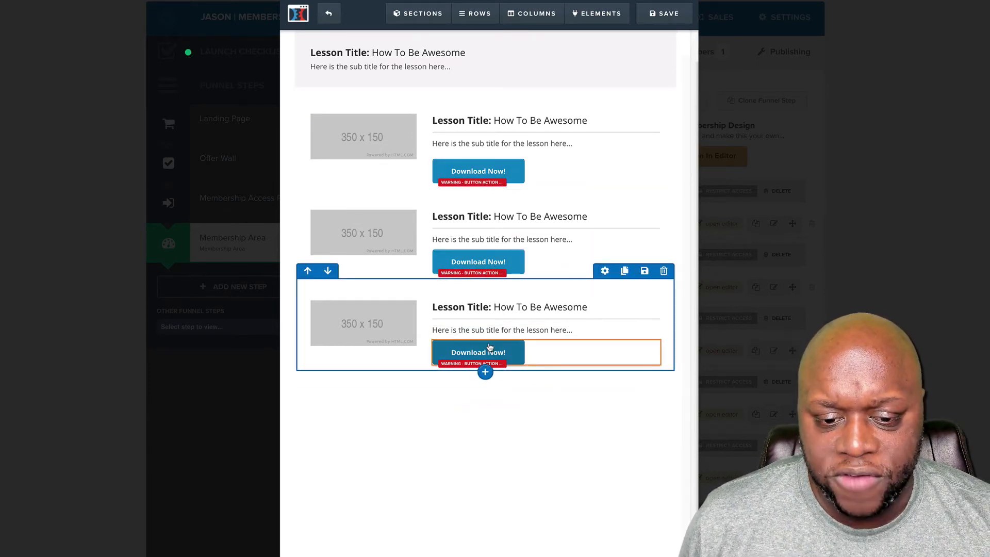
click(485, 373)
click(497, 66)
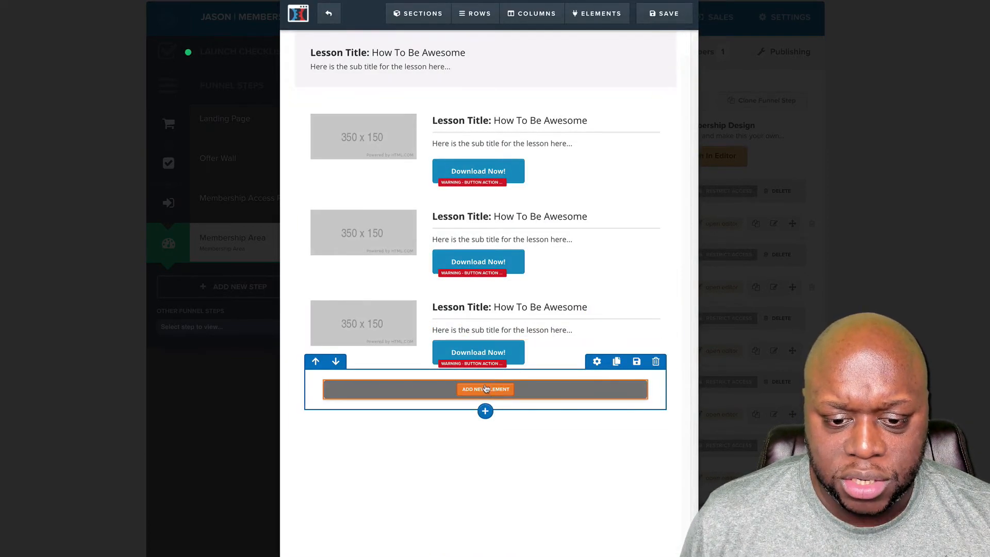
click(486, 388)
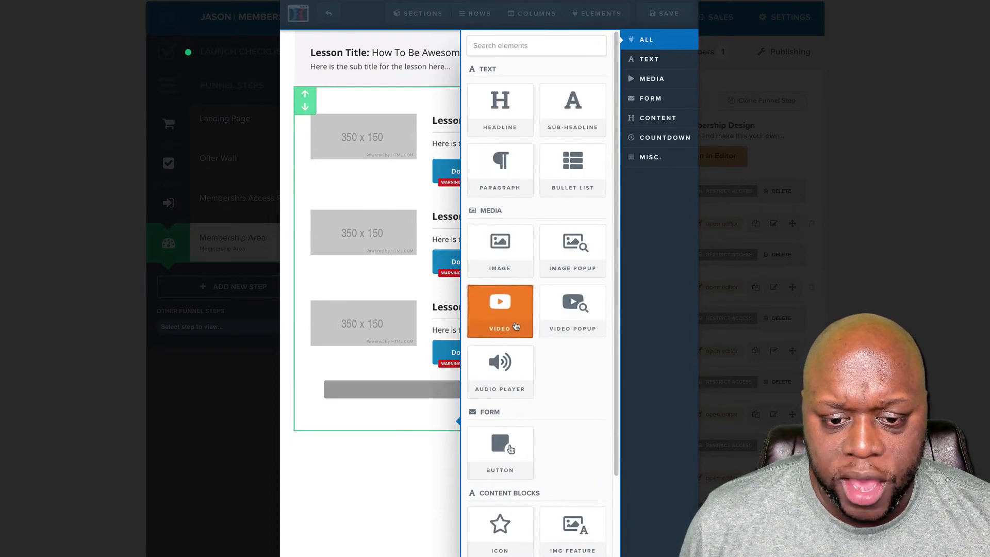
drag(515, 326, 509, 315)
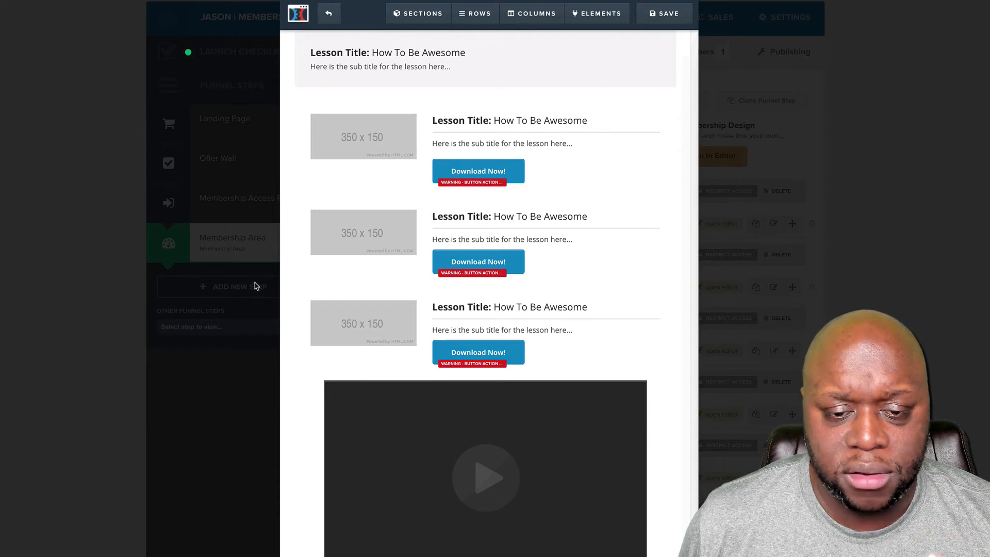
click(328, 12)
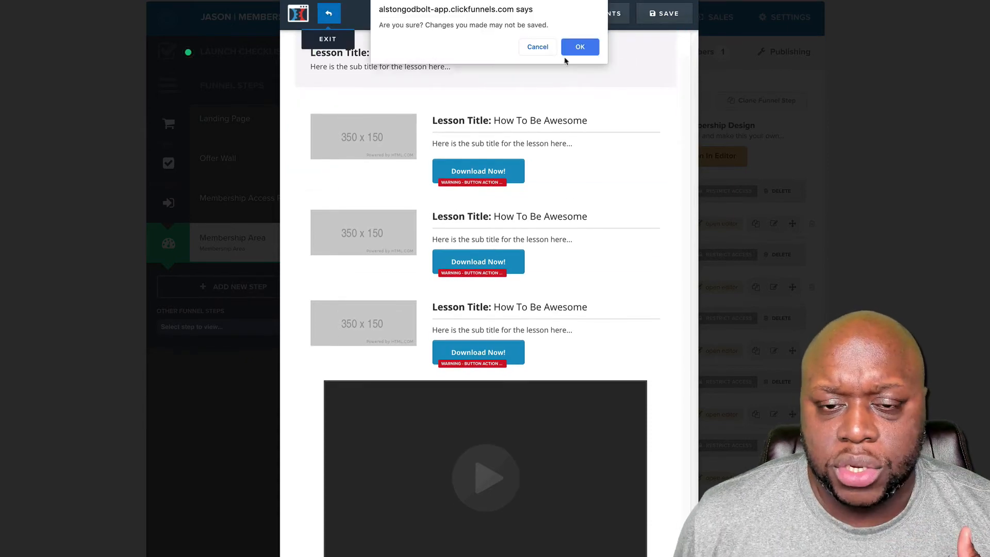
click(578, 46)
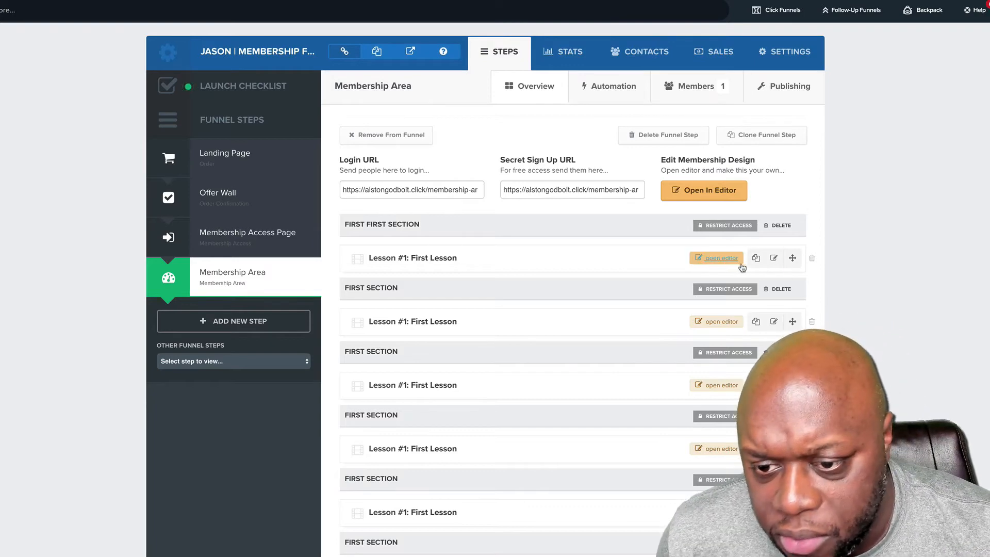
- Try assigning the first lesson to a different First Section, check its required time and release date settings, and close without updating
click(774, 261)
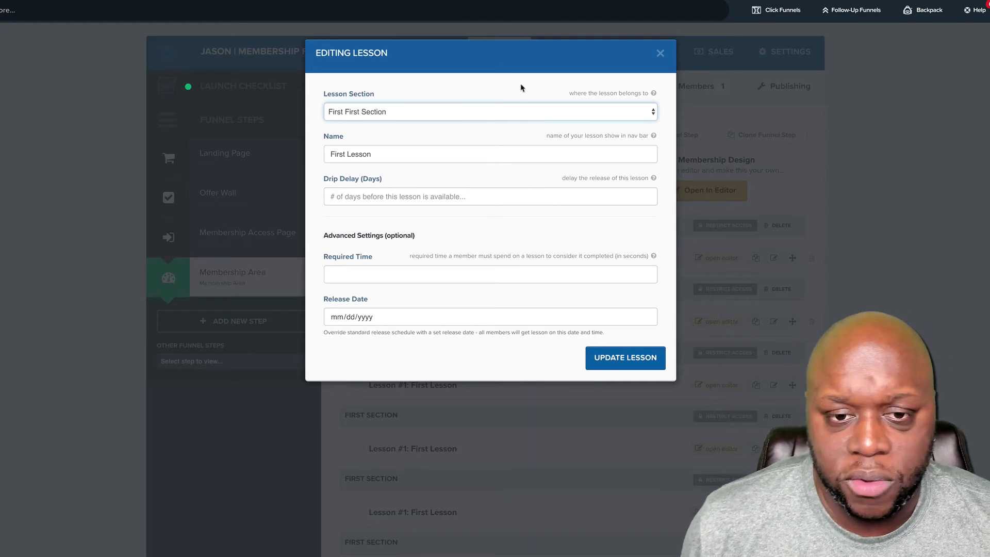
click(369, 112)
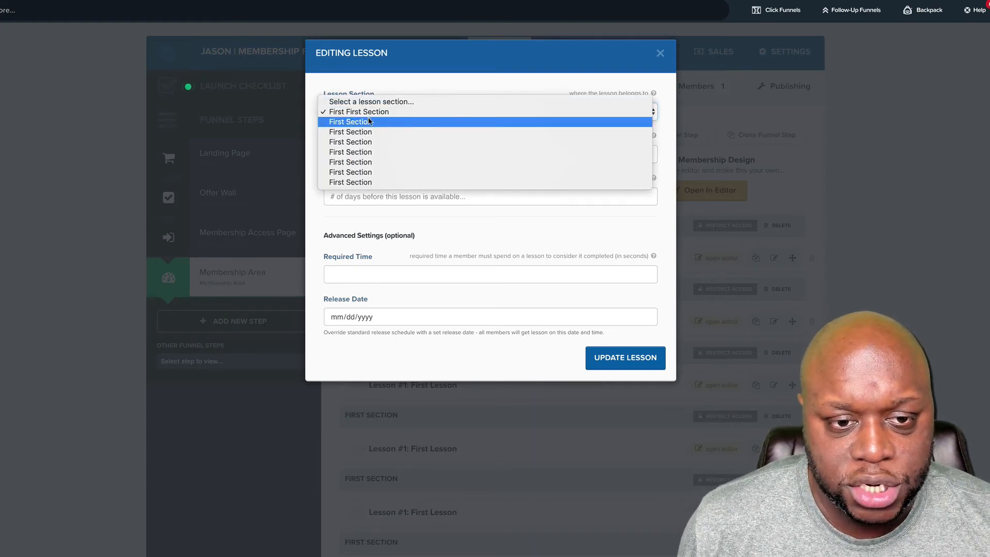
click(479, 143)
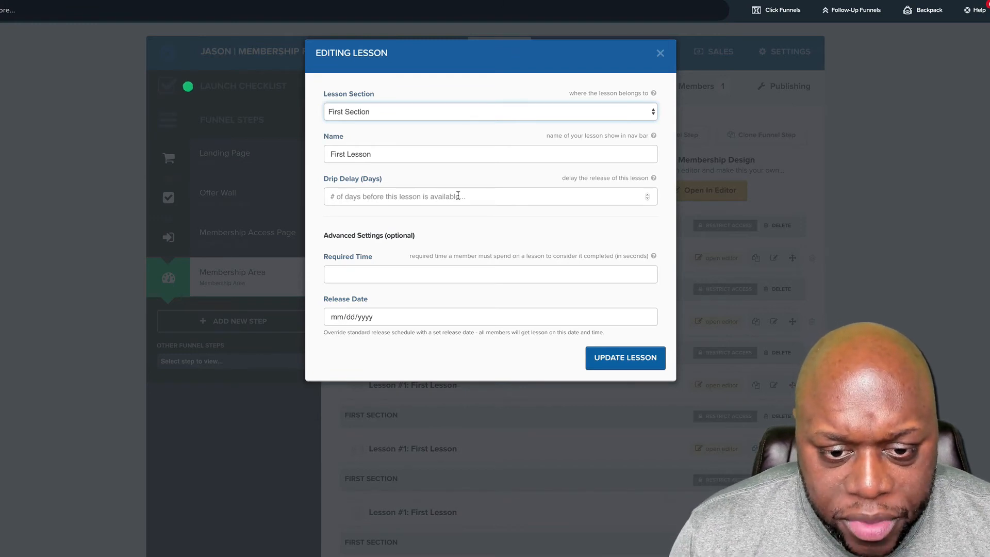
click(404, 275)
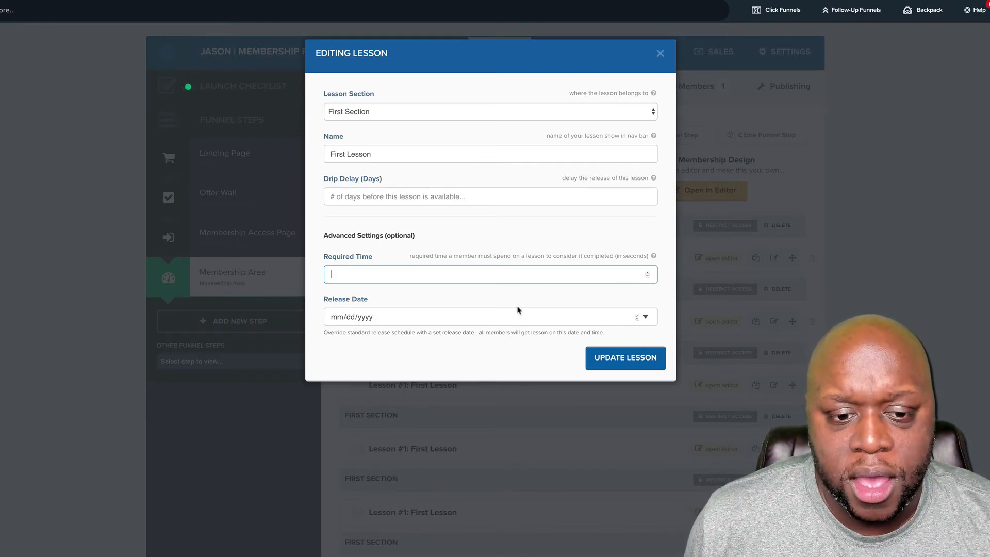
click(426, 316)
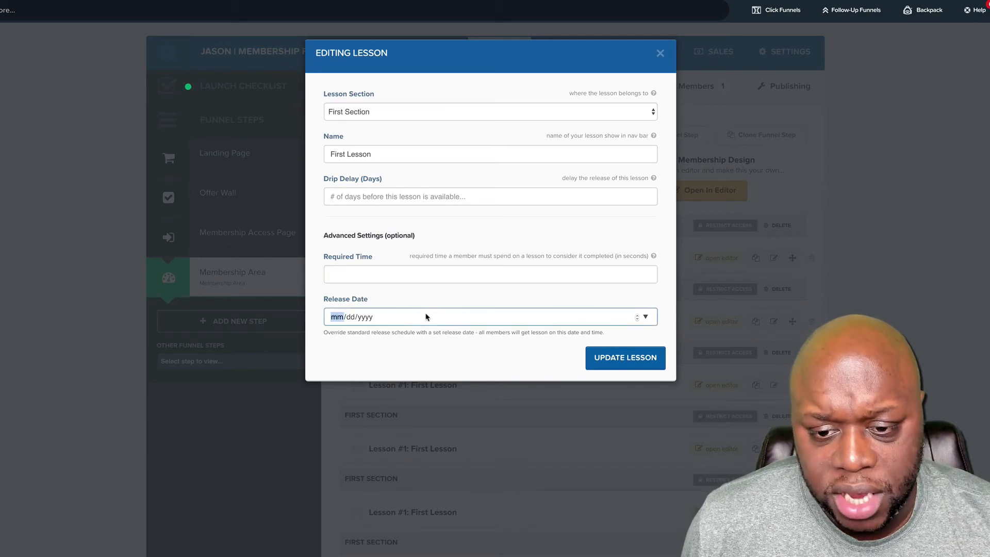
click(636, 318)
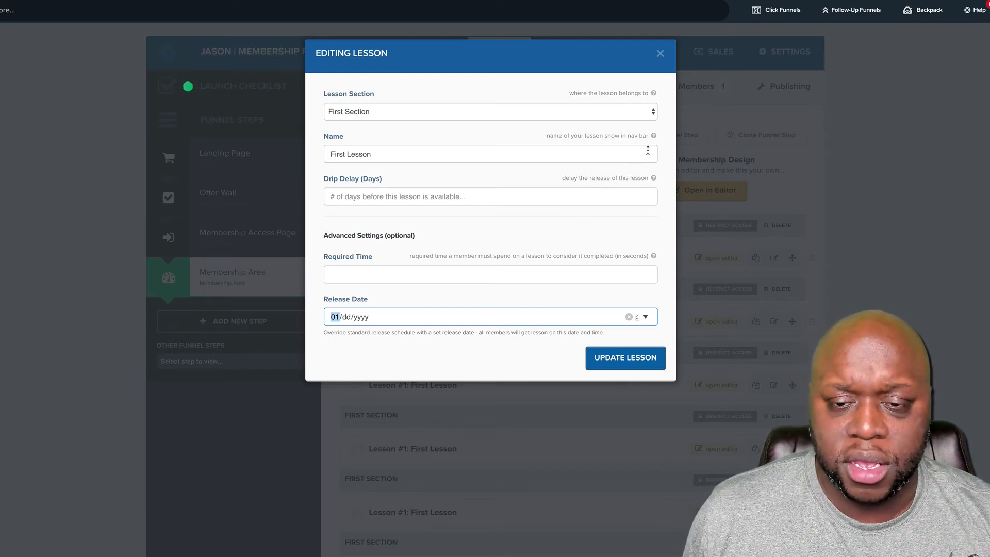
click(659, 54)
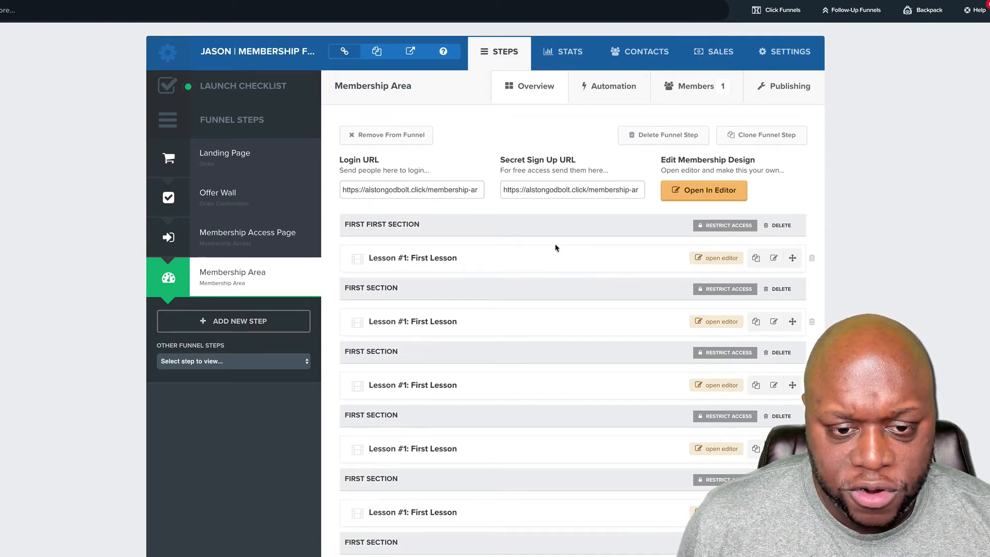
- Duplicate the first lesson in First First Section four times
click(756, 258)
click(755, 258)
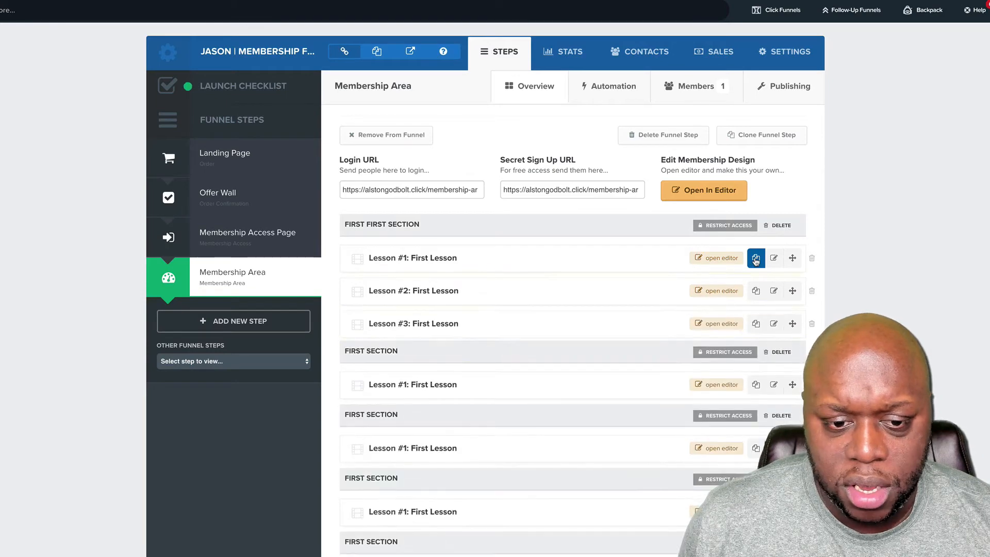
click(756, 259)
click(755, 258)
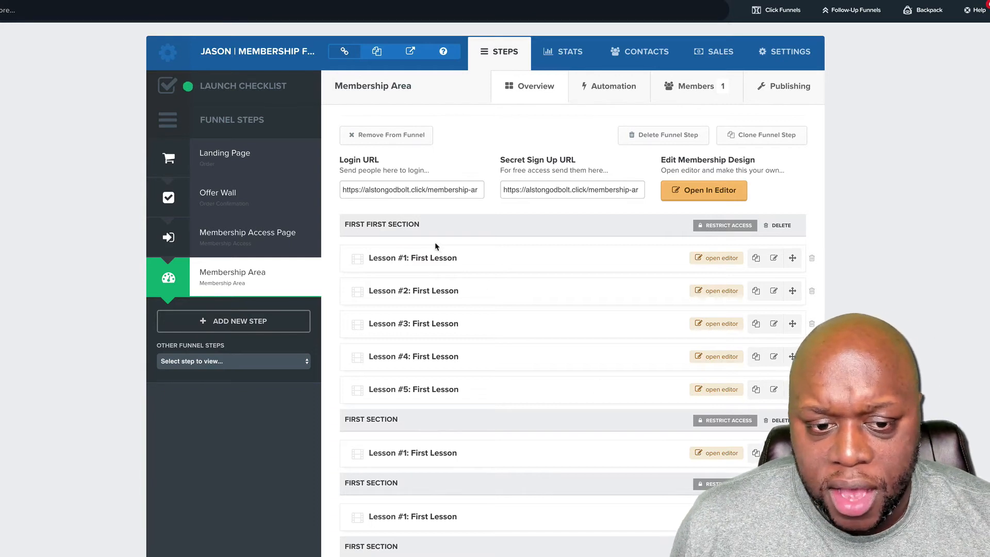
- Browse the elements available for the first lesson's page in the editor, and exit without saving
click(720, 259)
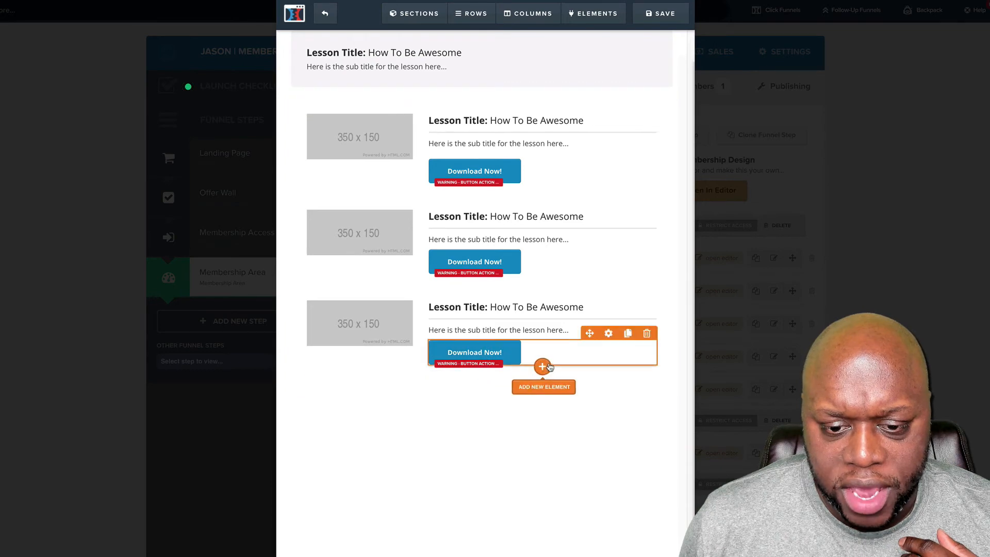
click(541, 367)
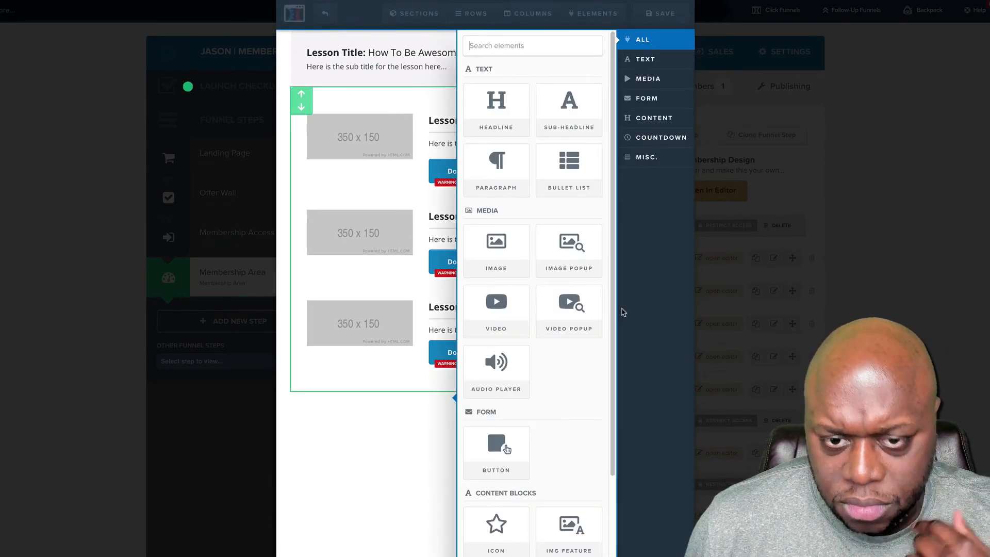
scroll(567, 299, down, 1)
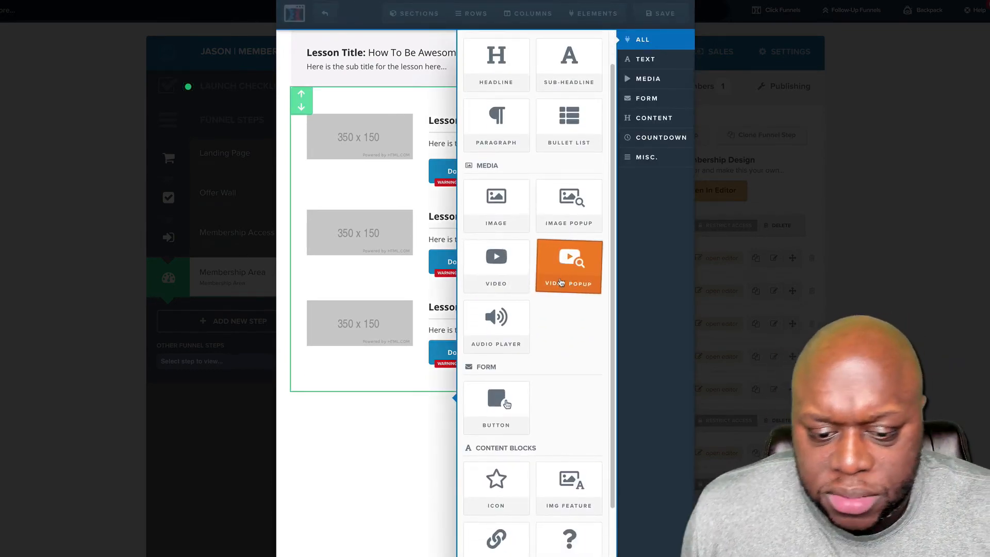
scroll(536, 278, down, 4)
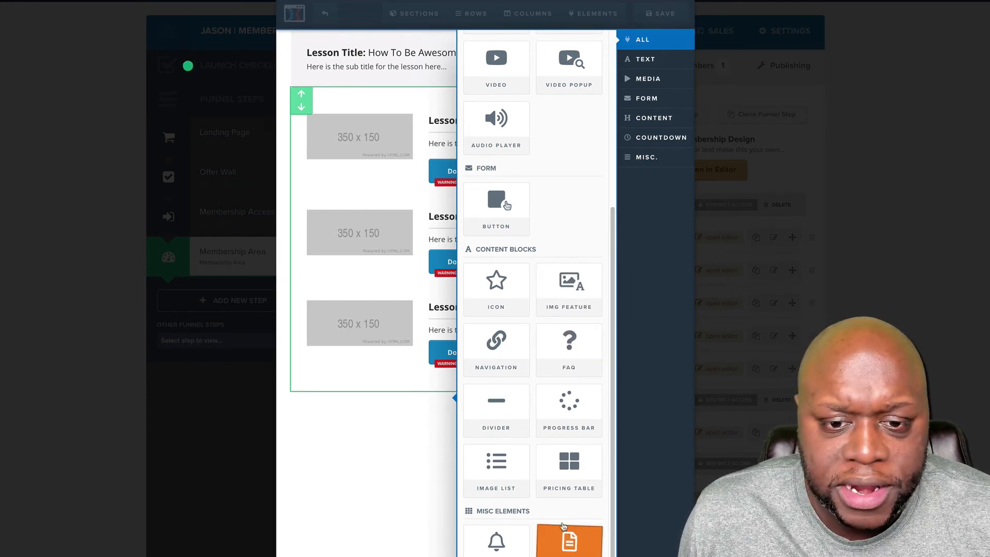
scroll(552, 513, up, 3)
scroll(551, 513, up, 2)
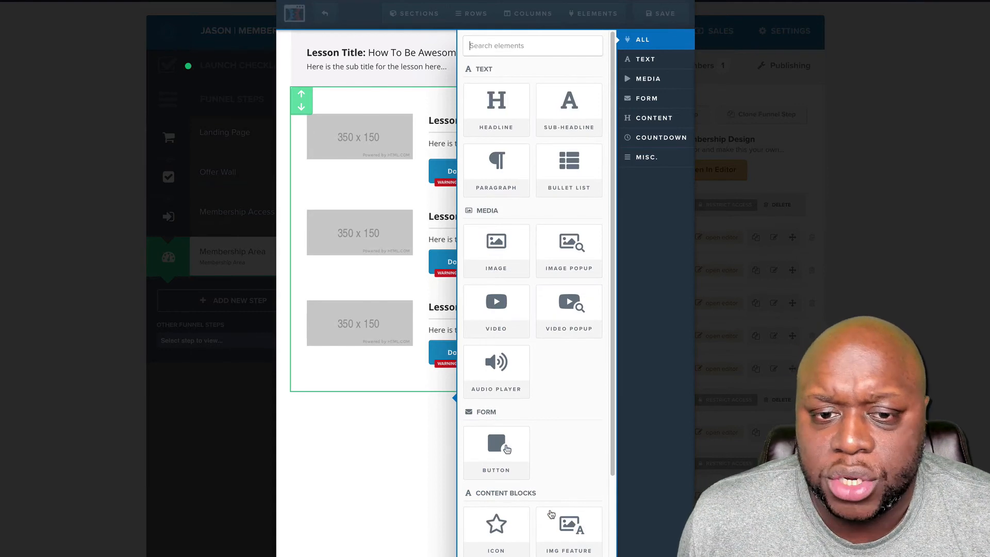
click(351, 457)
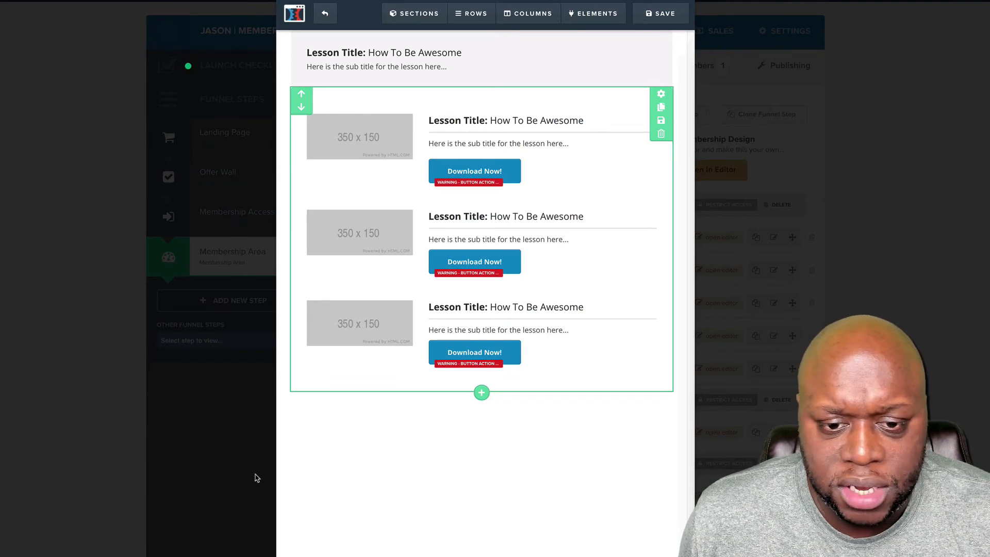
click(325, 13)
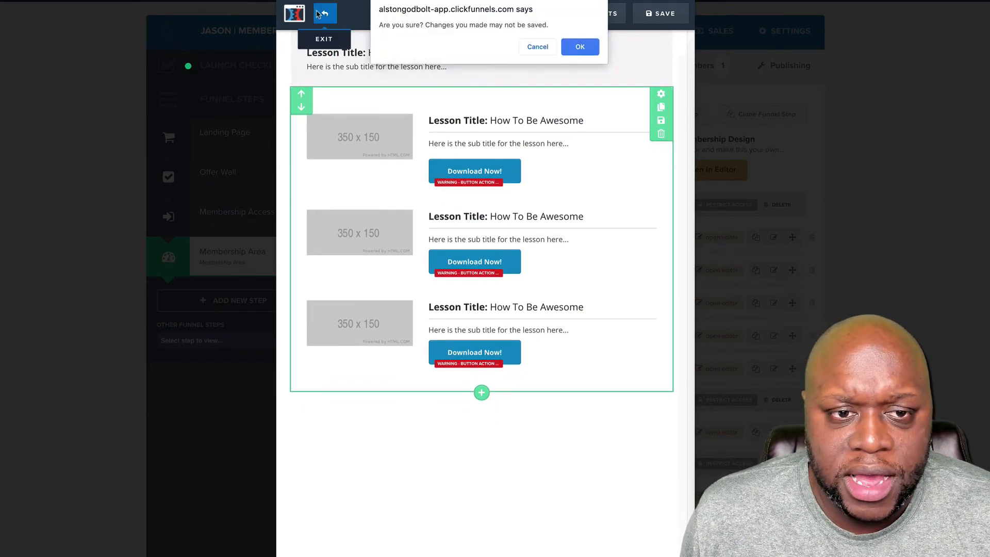
click(580, 46)
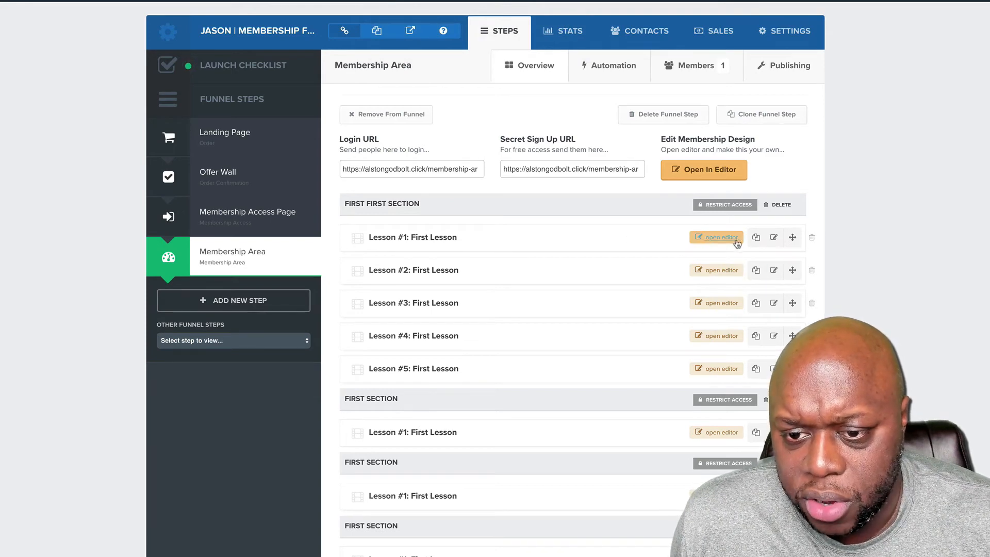
- Create a new lesson named "First First First" in First First Section using the Video Lesson page template
scroll(857, 279, down, 6)
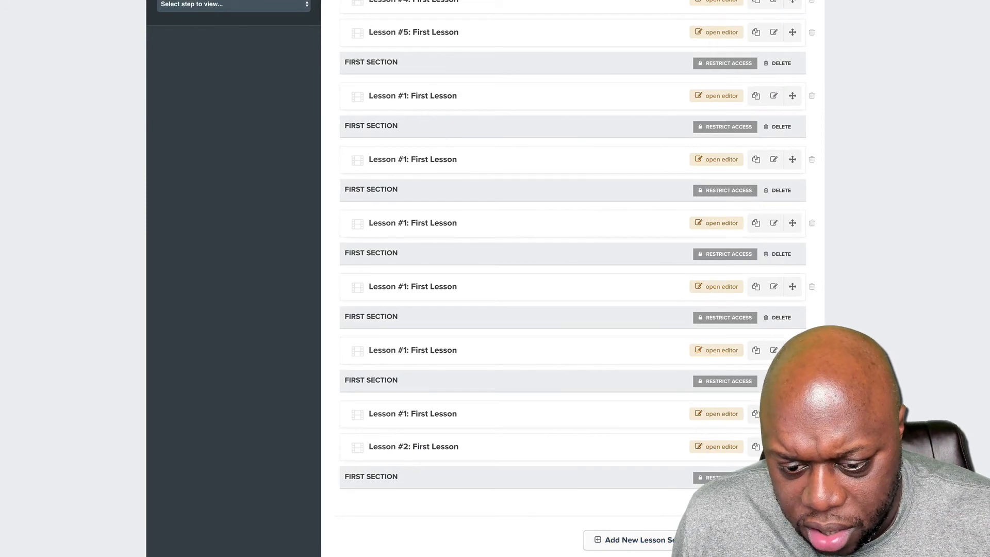
click(755, 539)
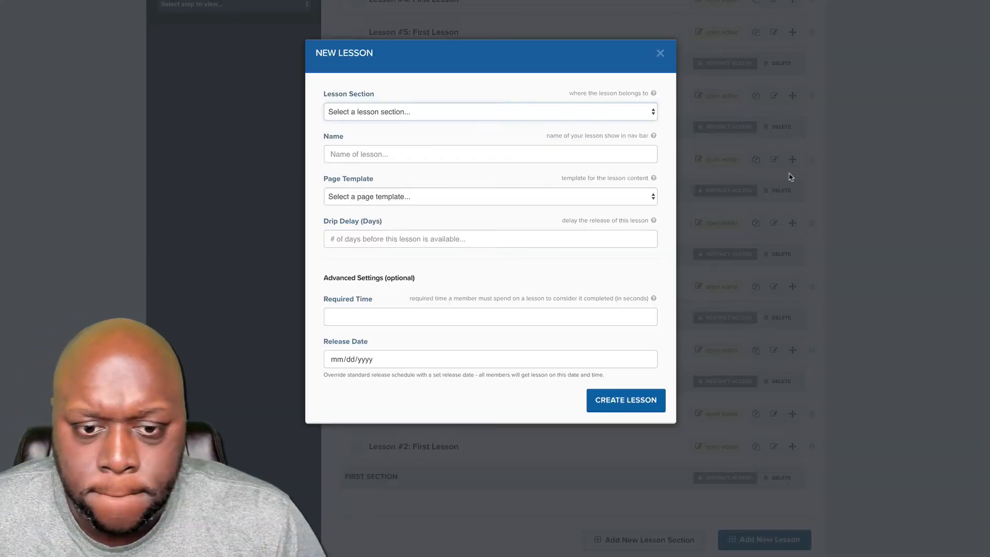
click(480, 198)
click(479, 215)
click(480, 110)
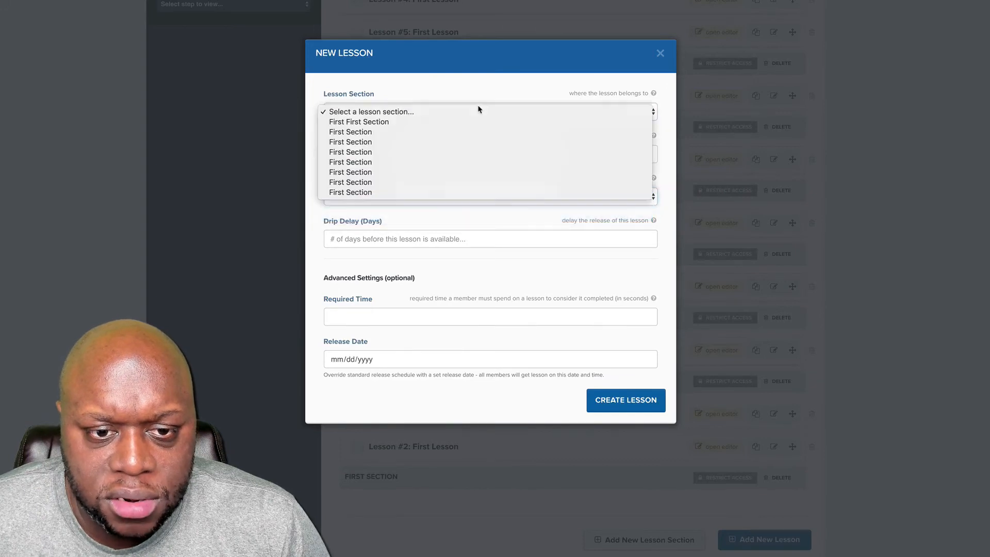
click(474, 122)
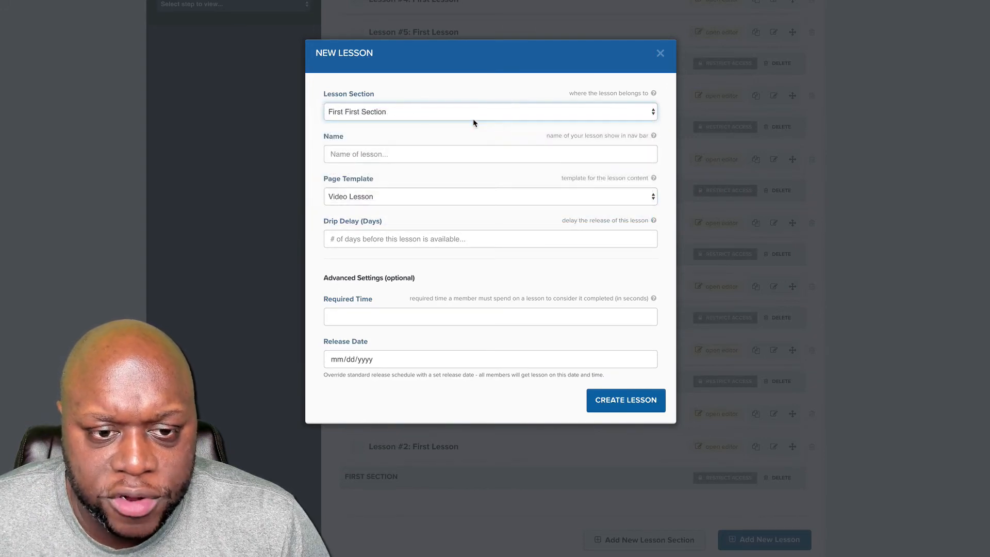
click(427, 153)
text(First First First)
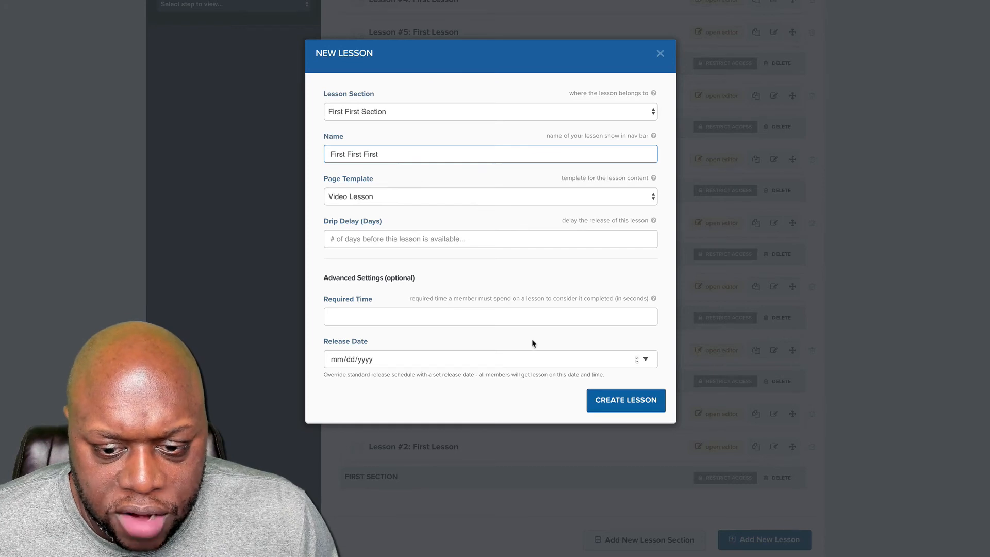
click(620, 405)
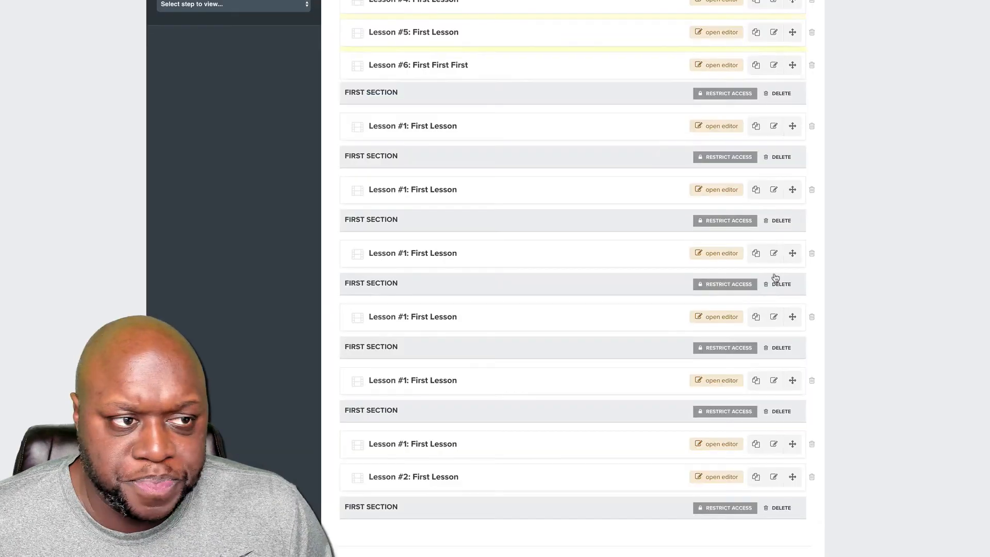
- Inspect the First First First lesson's page layout in the editor, and return to the Membership Area overview
scroll(848, 273, up, 3)
scroll(848, 273, up, 1)
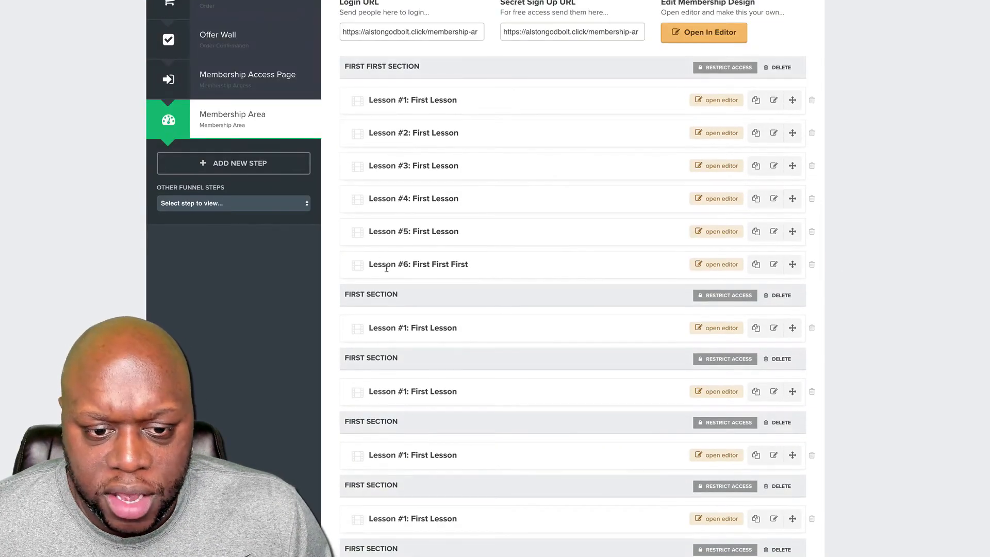
click(732, 267)
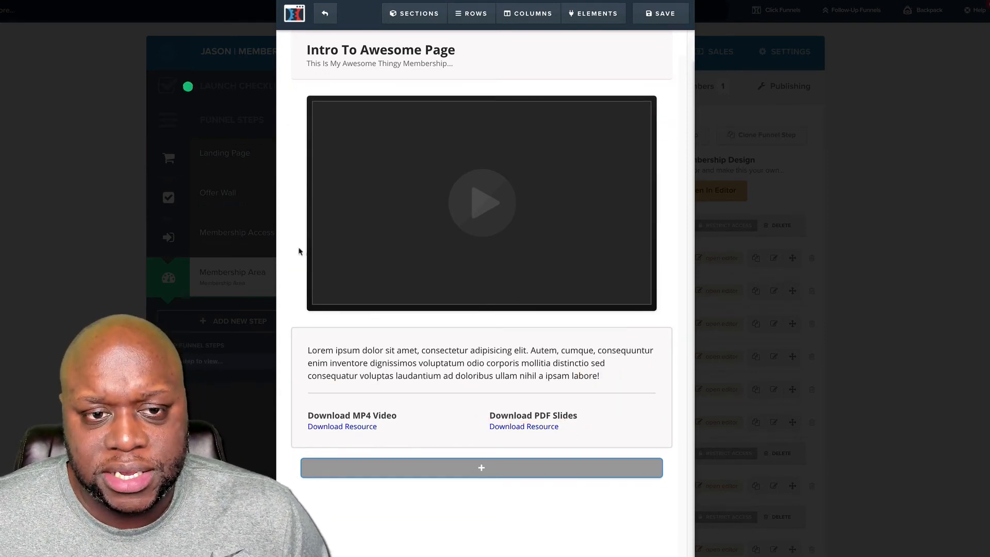
click(324, 13)
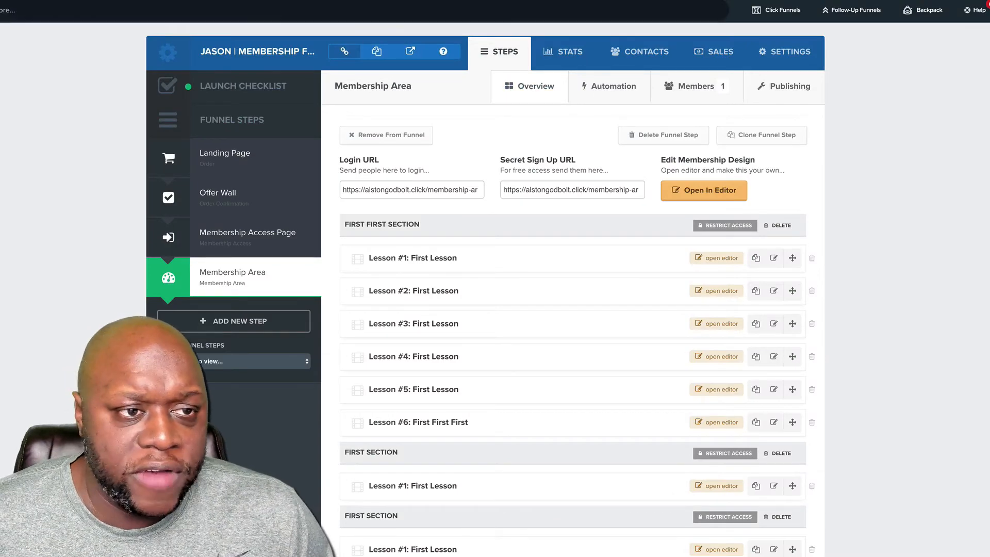
- Reload the live members area, view the First First First lesson, and test the Dashboard link
scroll(801, 521, down, 8)
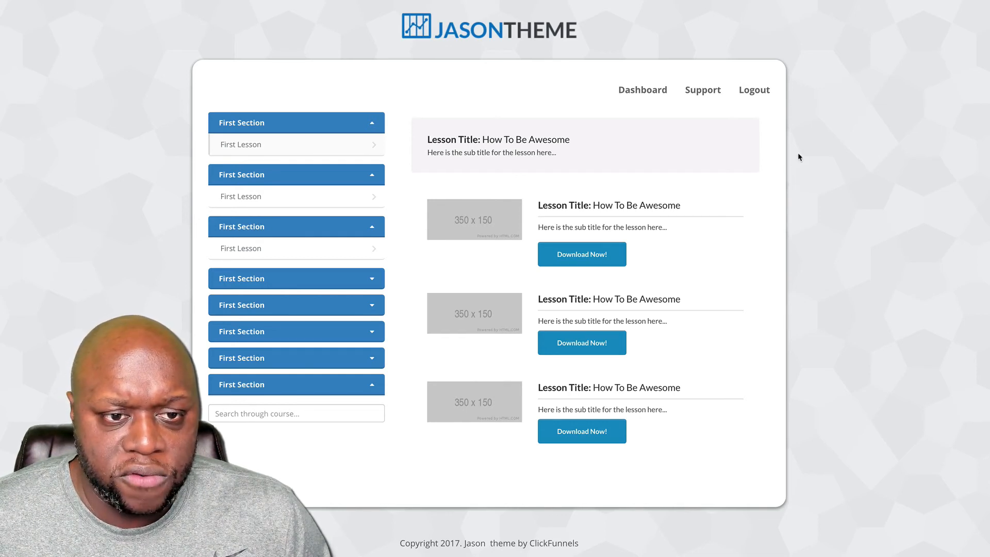
key(super+r)
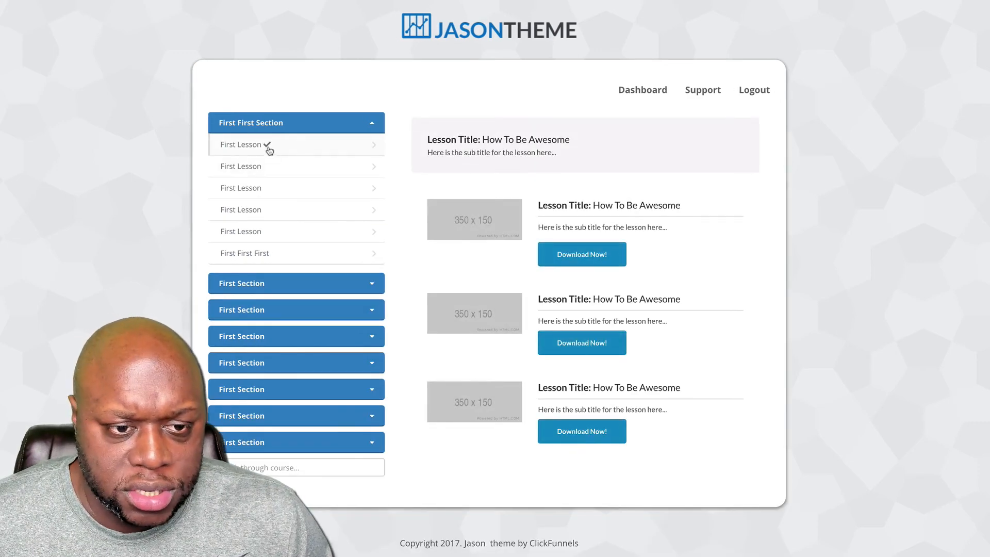
click(240, 256)
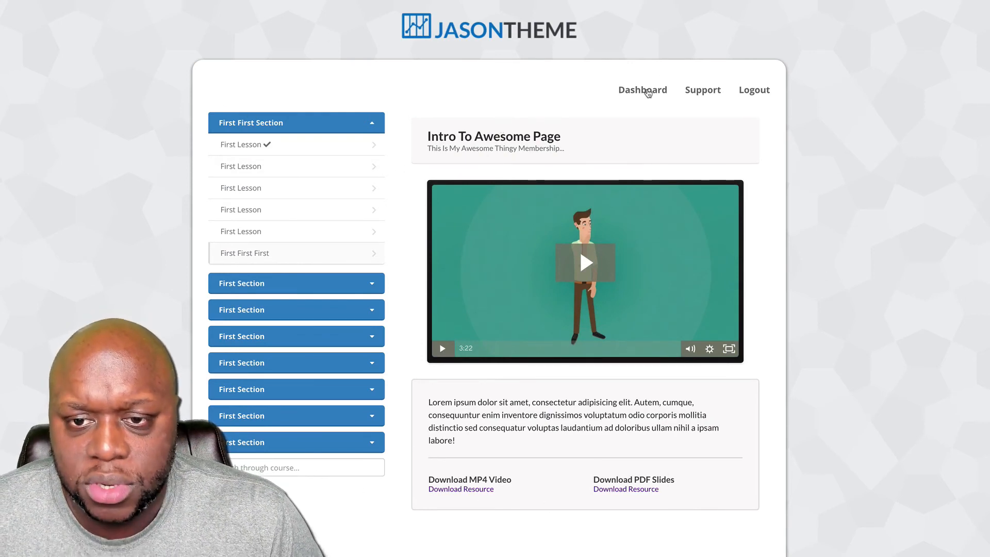
click(643, 92)
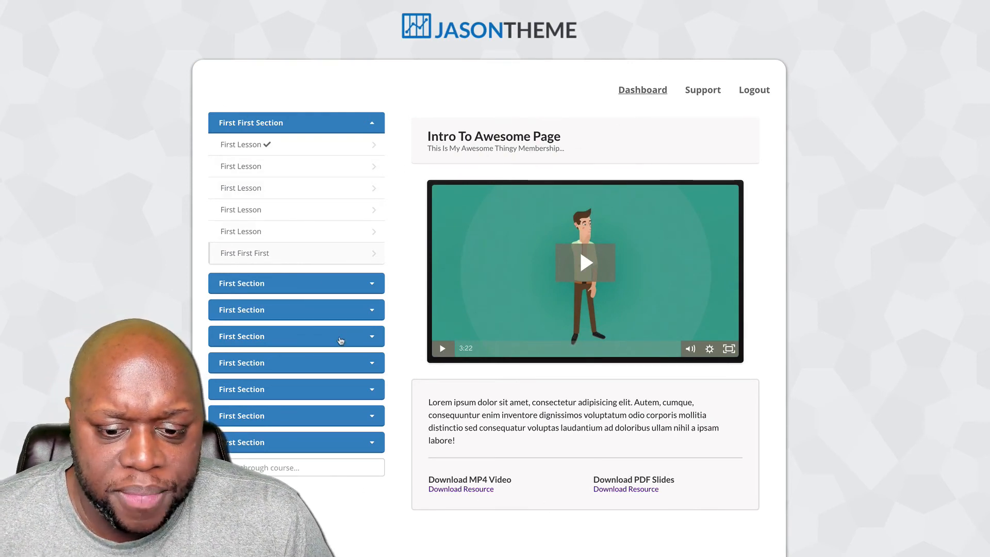